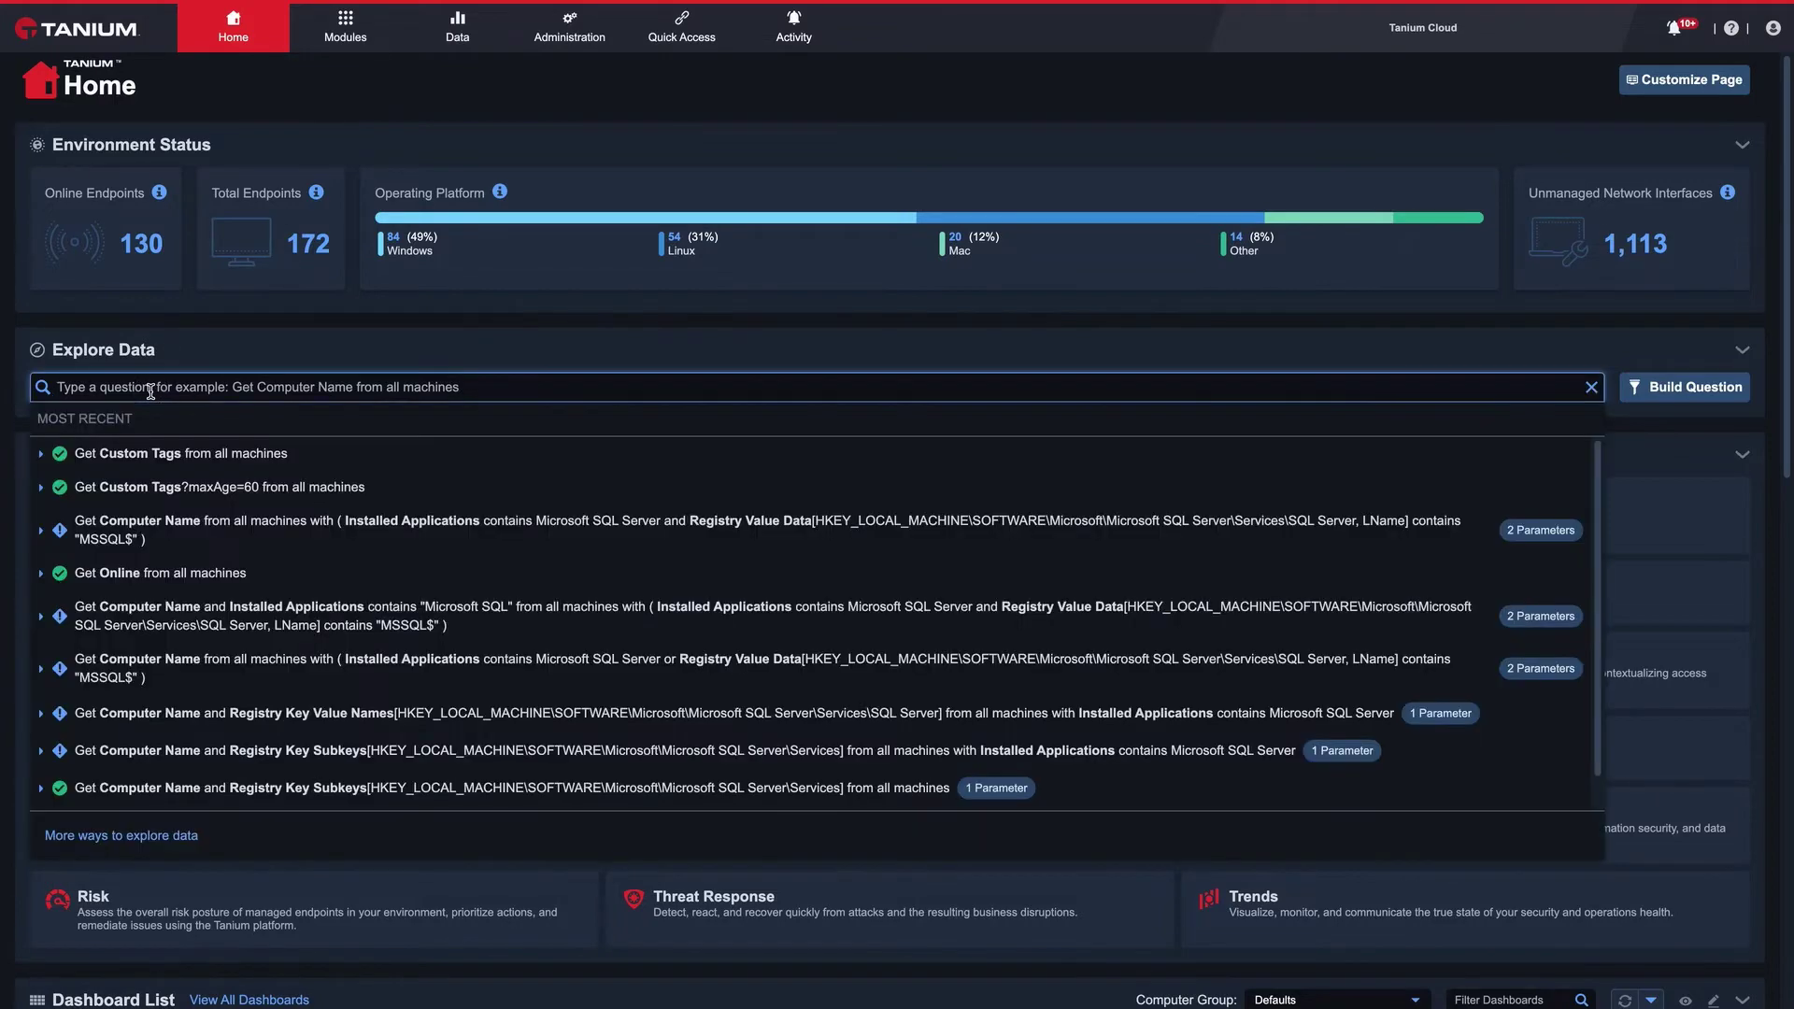
# Step: Search 'Custom Tags' and run Get Custom Tags from all machines to list tags with endpoint counts
pyautogui.write('Custom Tags')
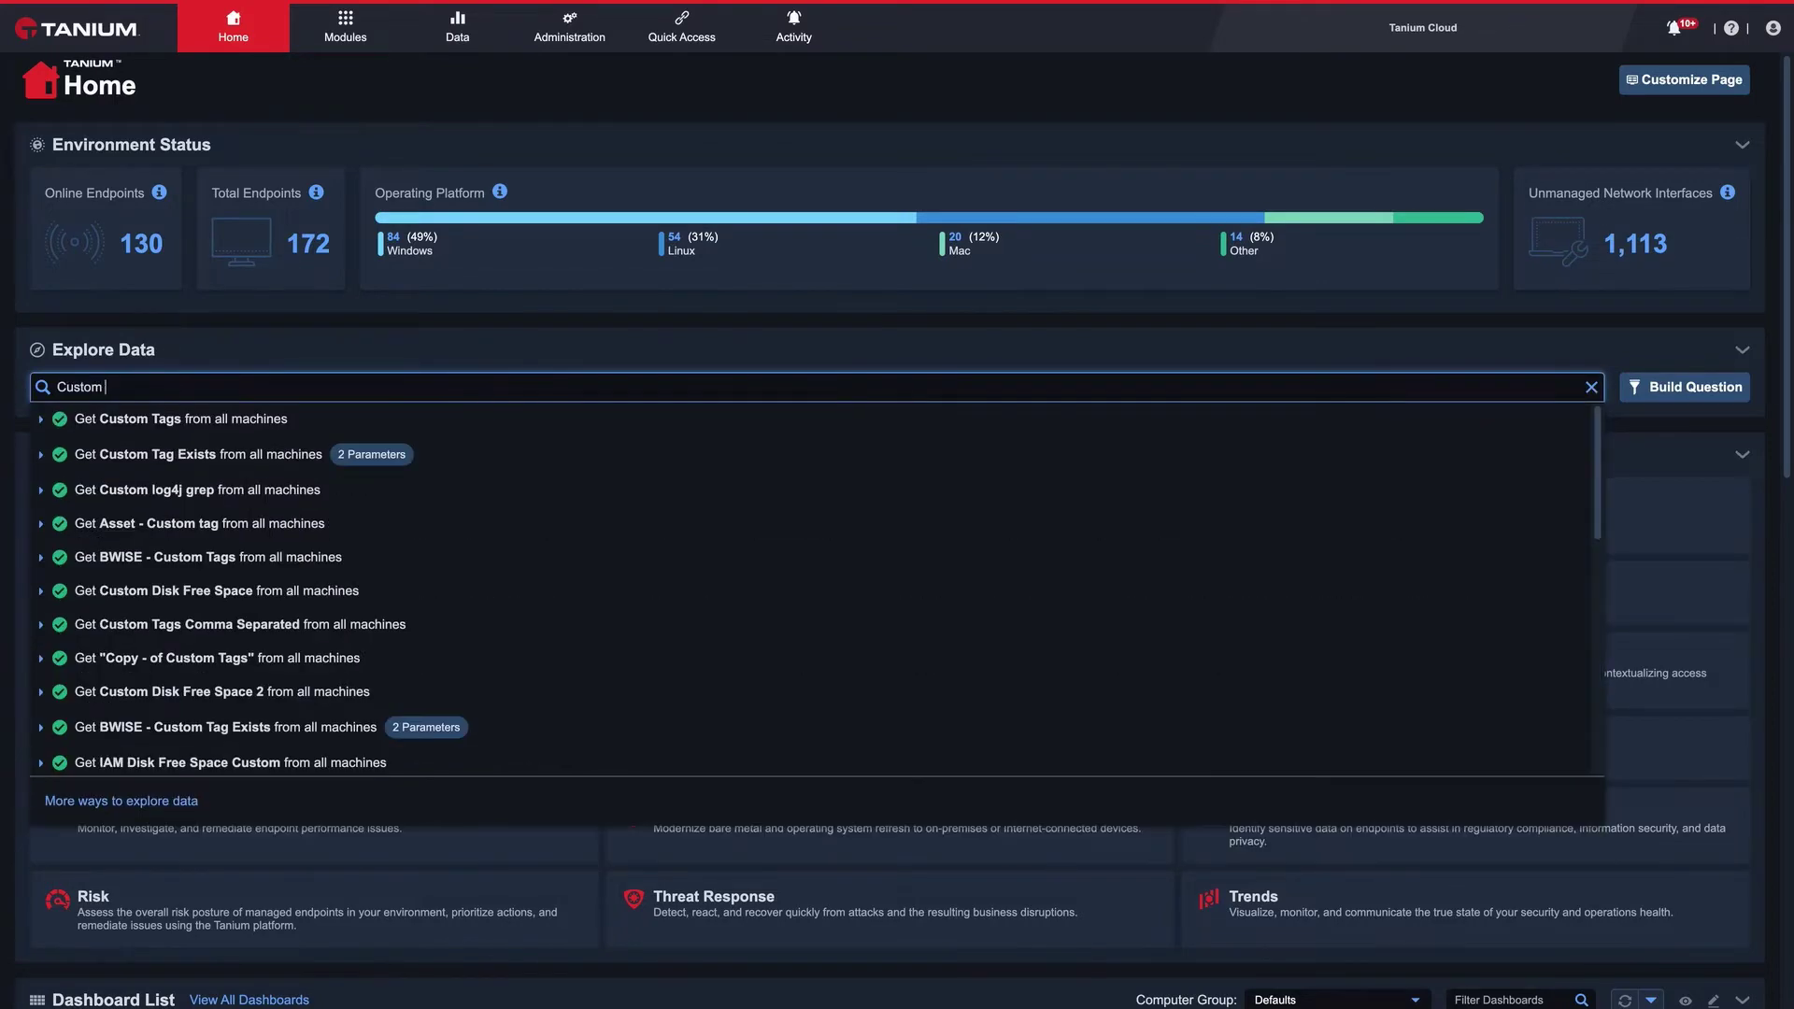
pyautogui.click(145, 419)
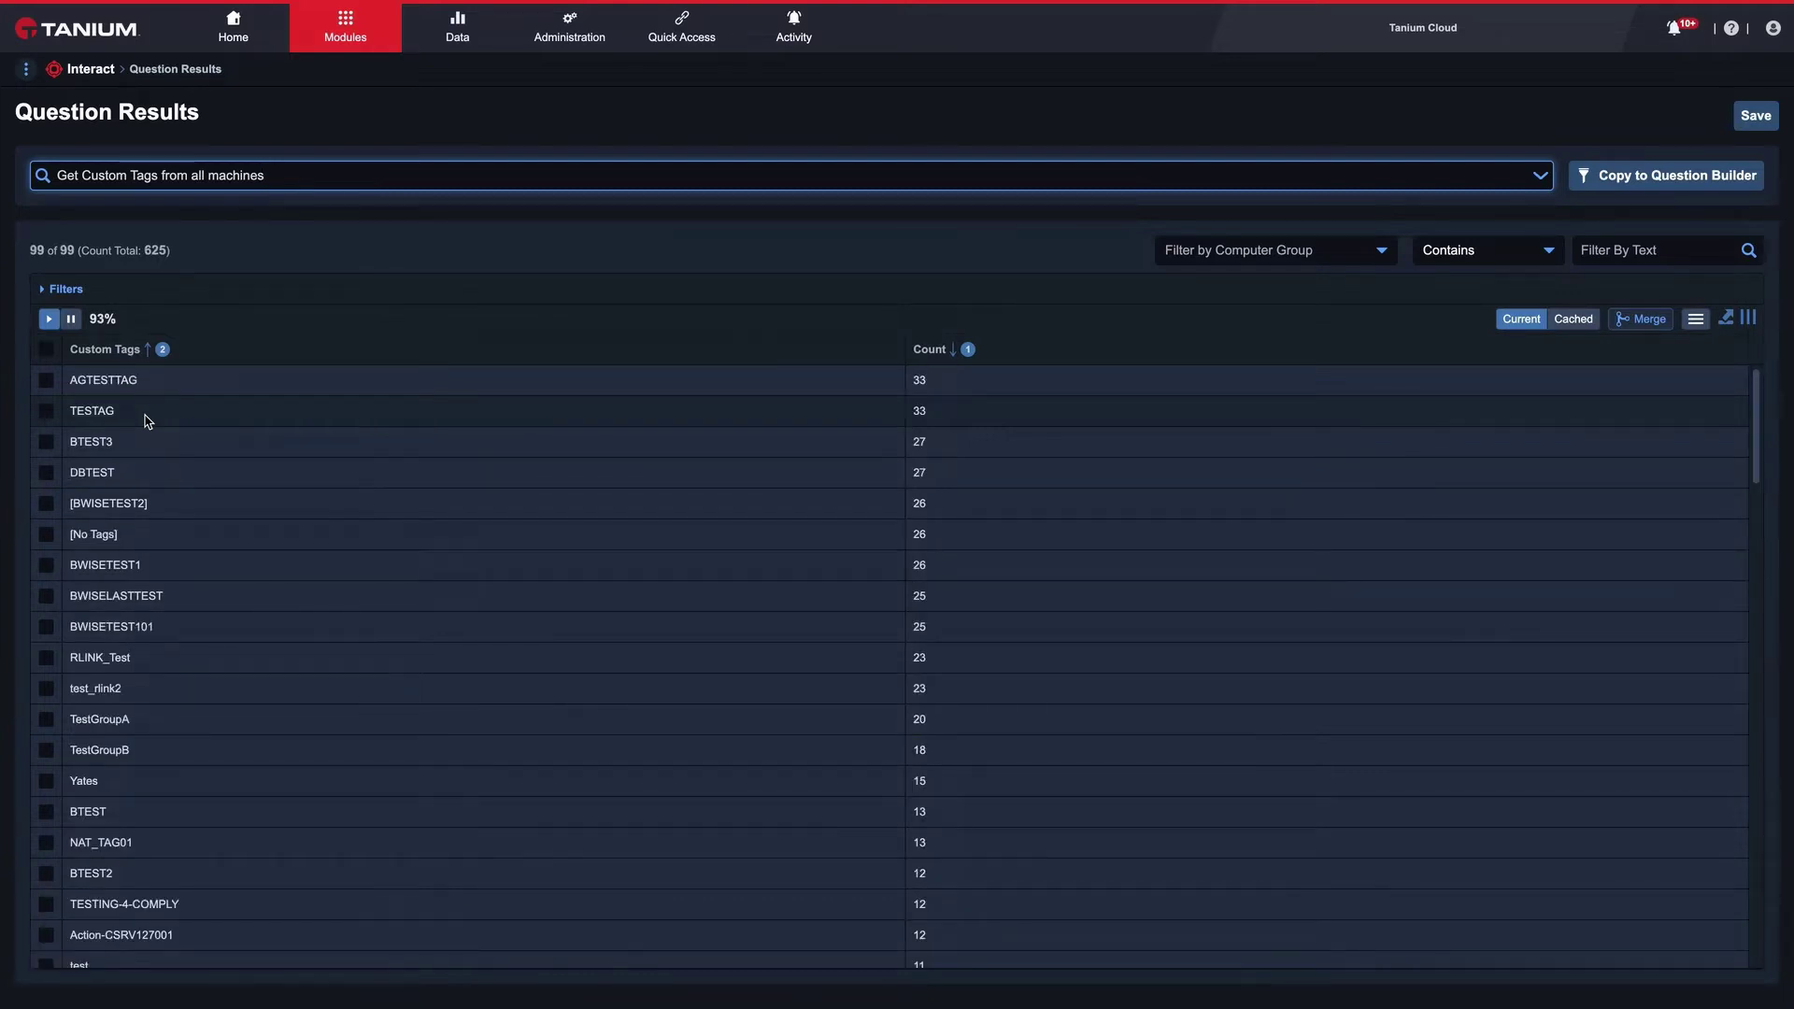
# Step: Filter the custom tag results on 'Test-Group', confirming no endpoint carries that tag yet
pyautogui.click(1586, 257)
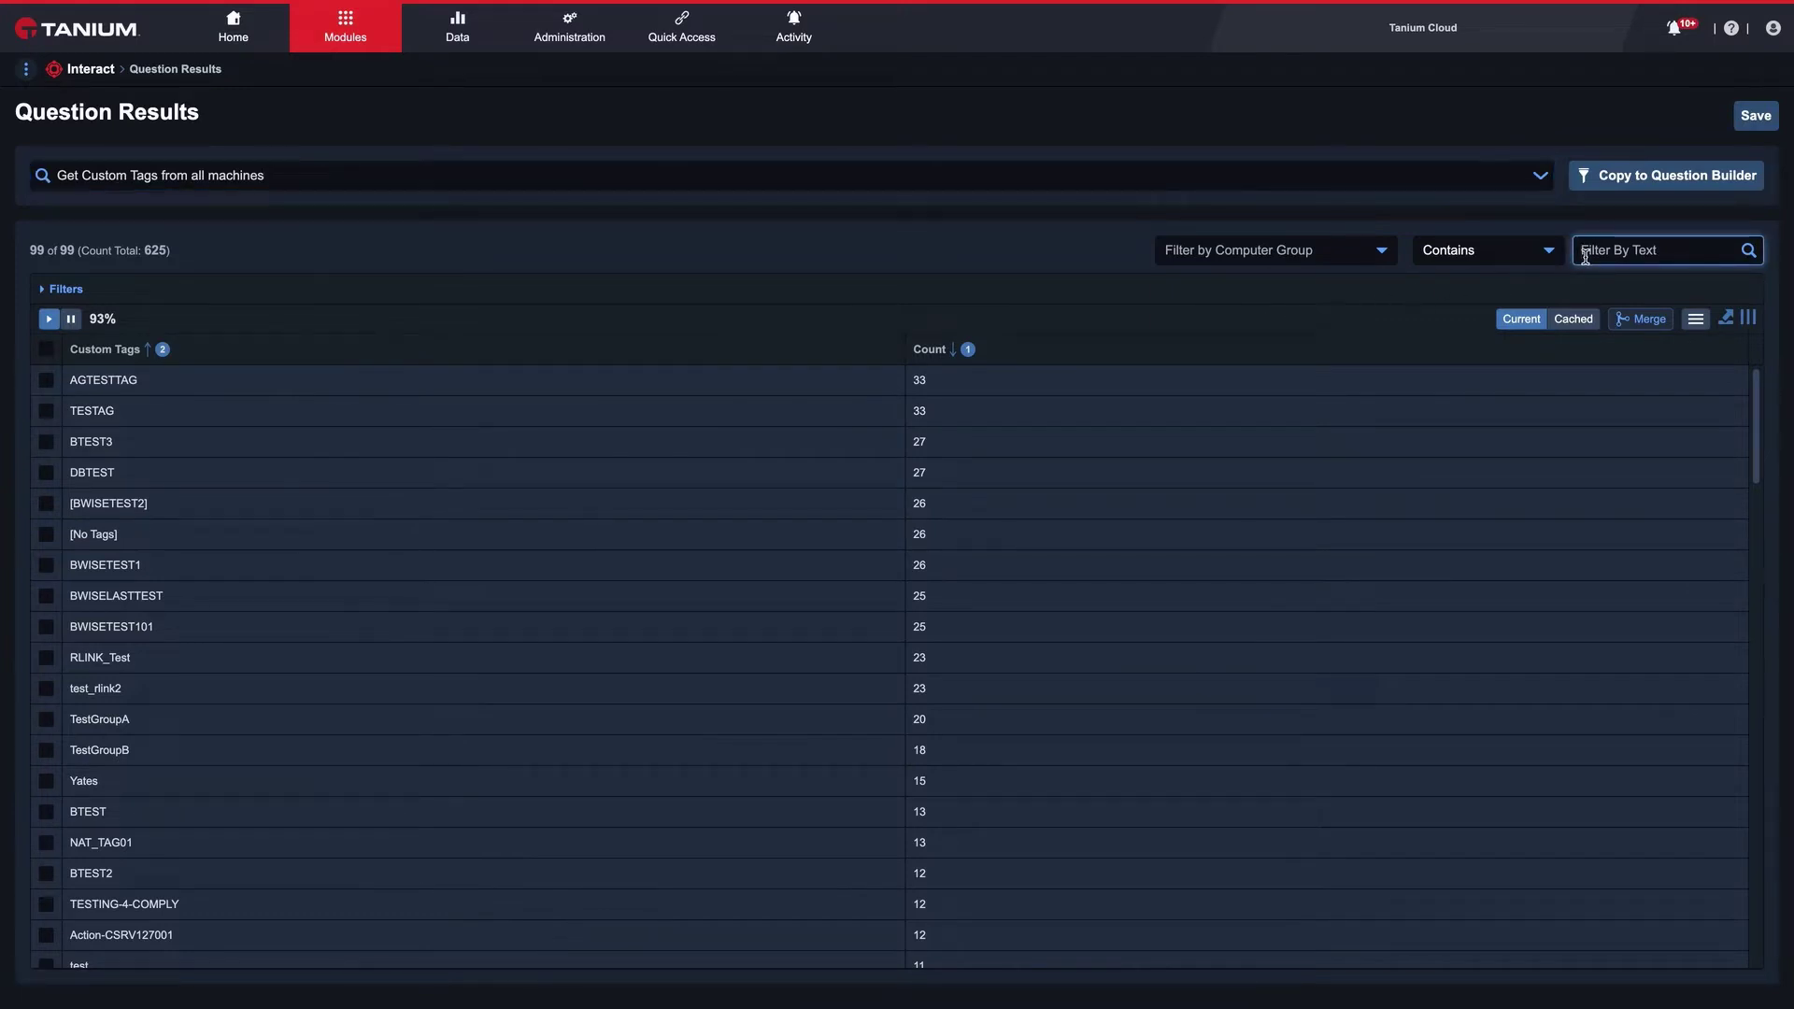
pyautogui.write('TestGroup')
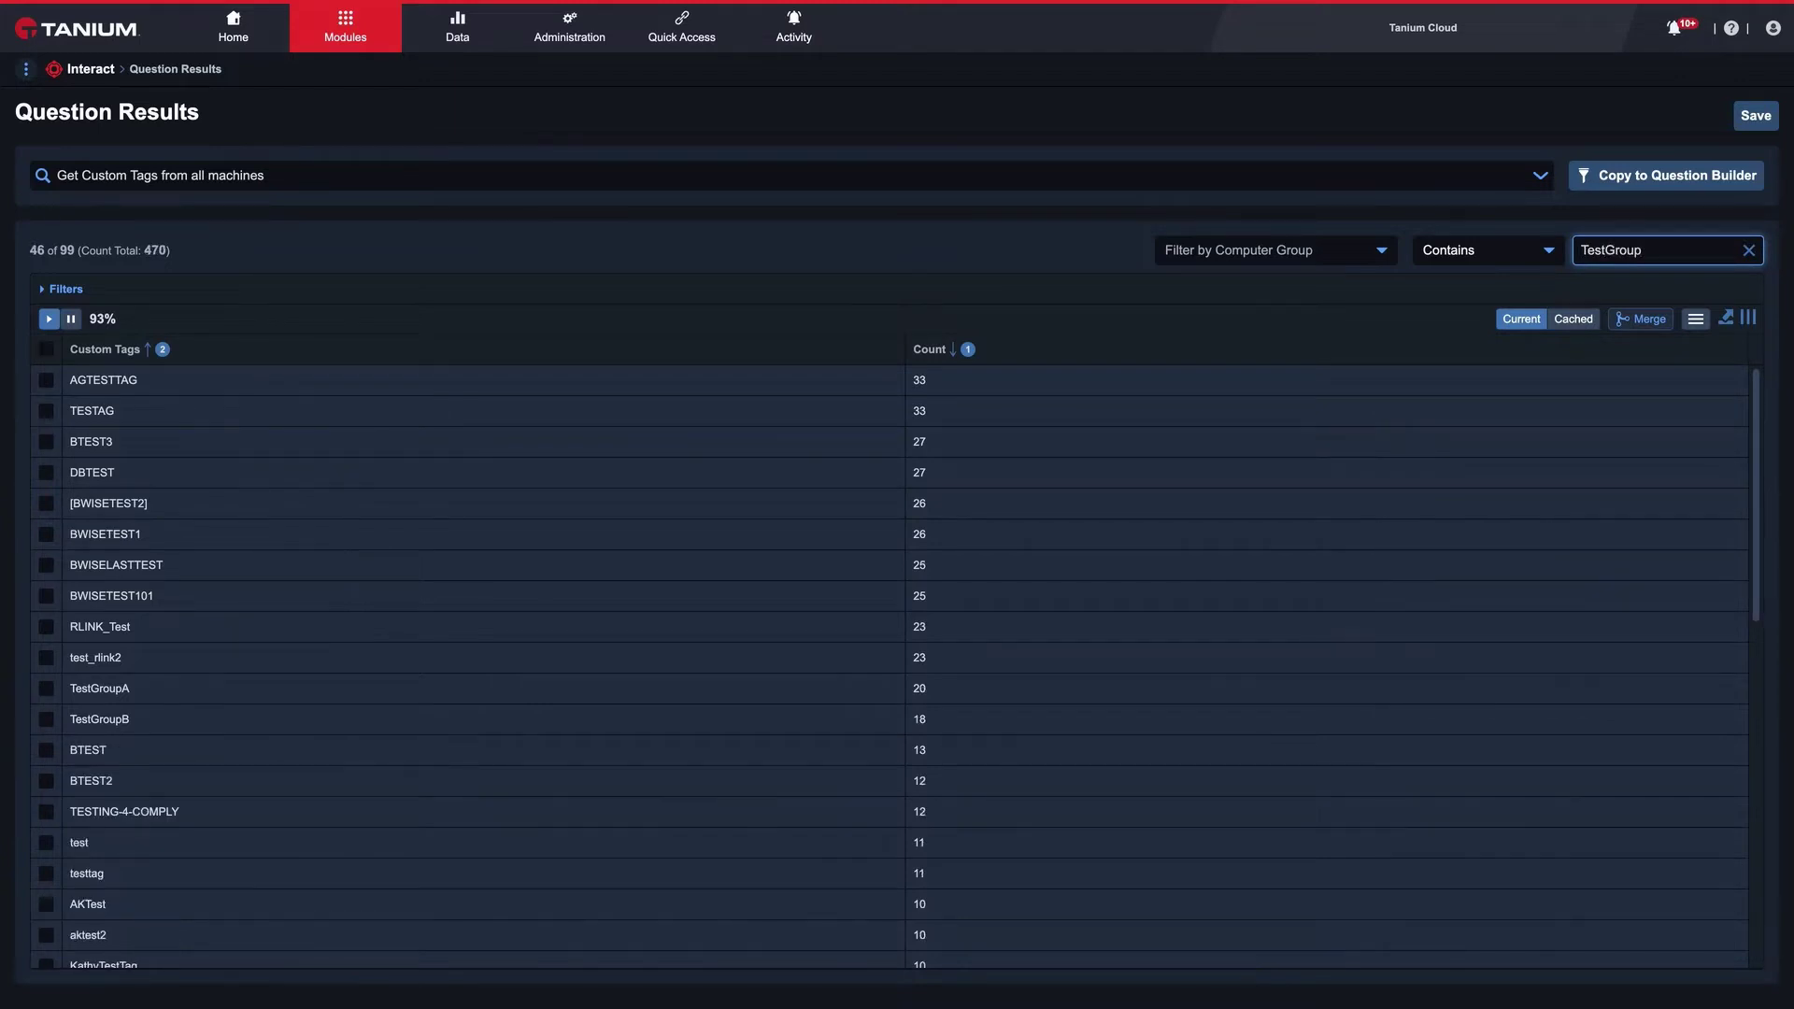
pyautogui.press('BackSpace')
pyautogui.press('BackSpace')
pyautogui.press('BackSpace')
pyautogui.press('BackSpace')
pyautogui.press('BackSpace')
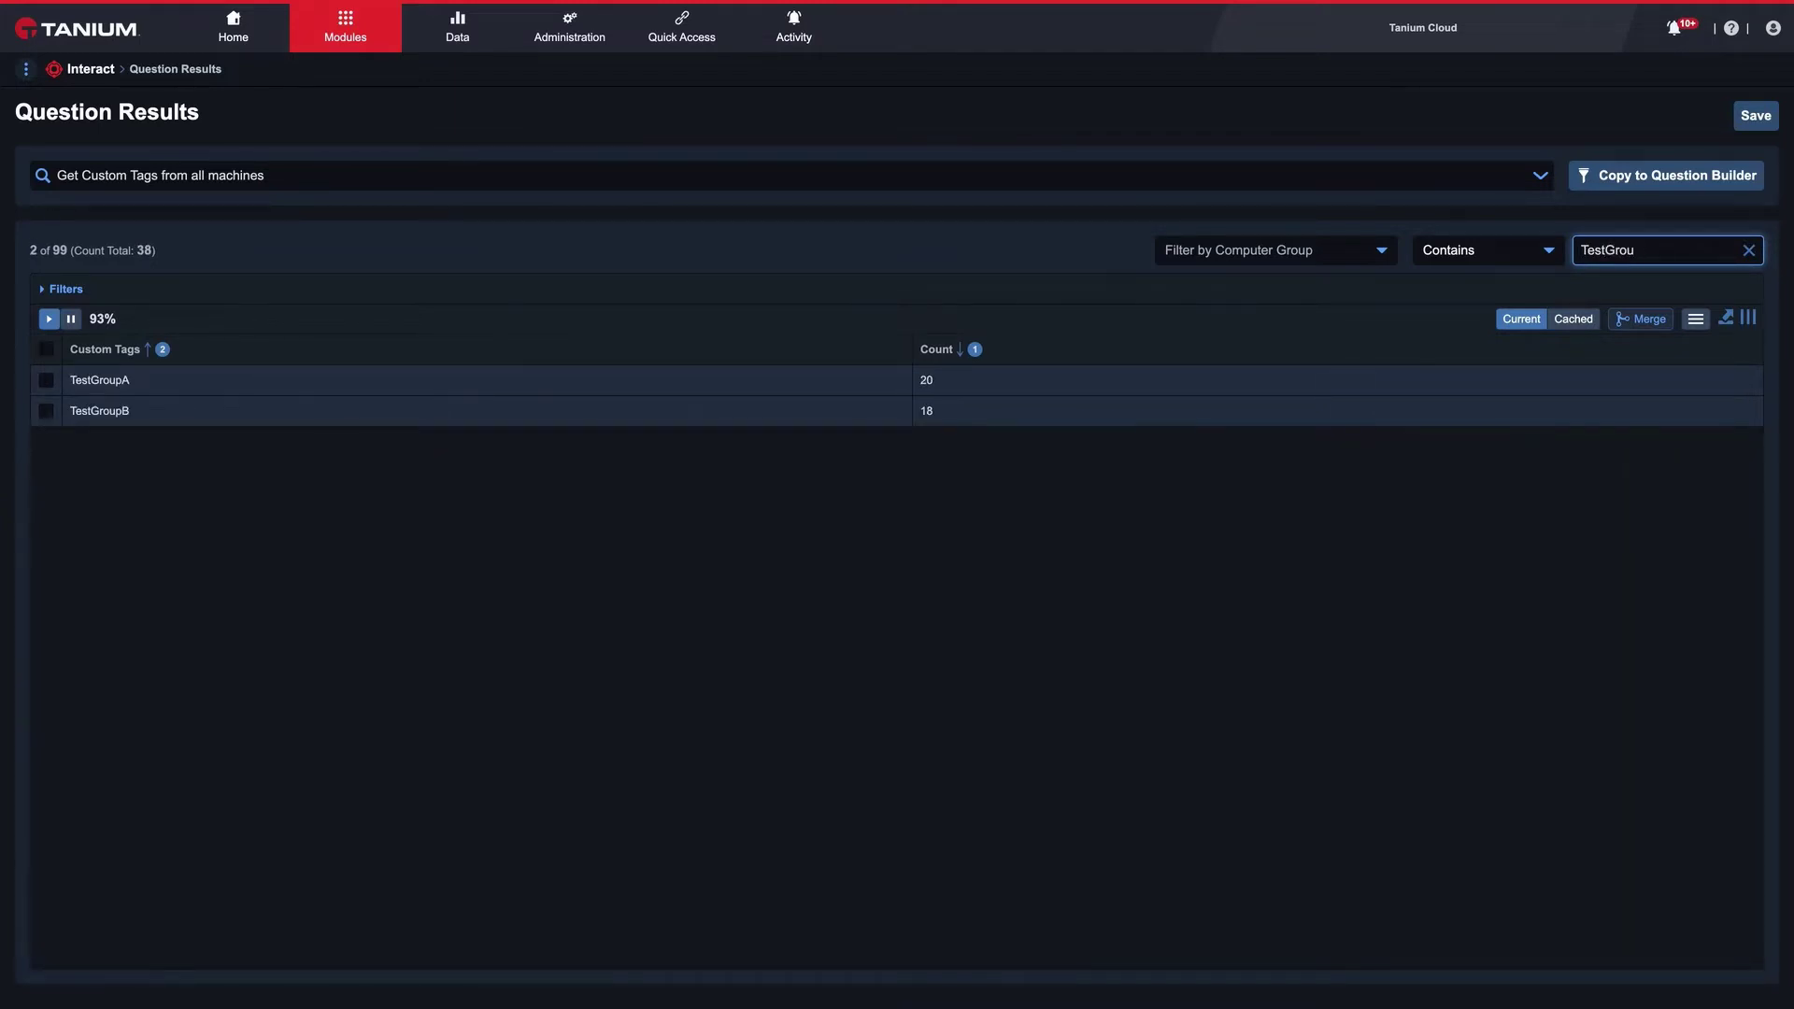
pyautogui.write('-Group')
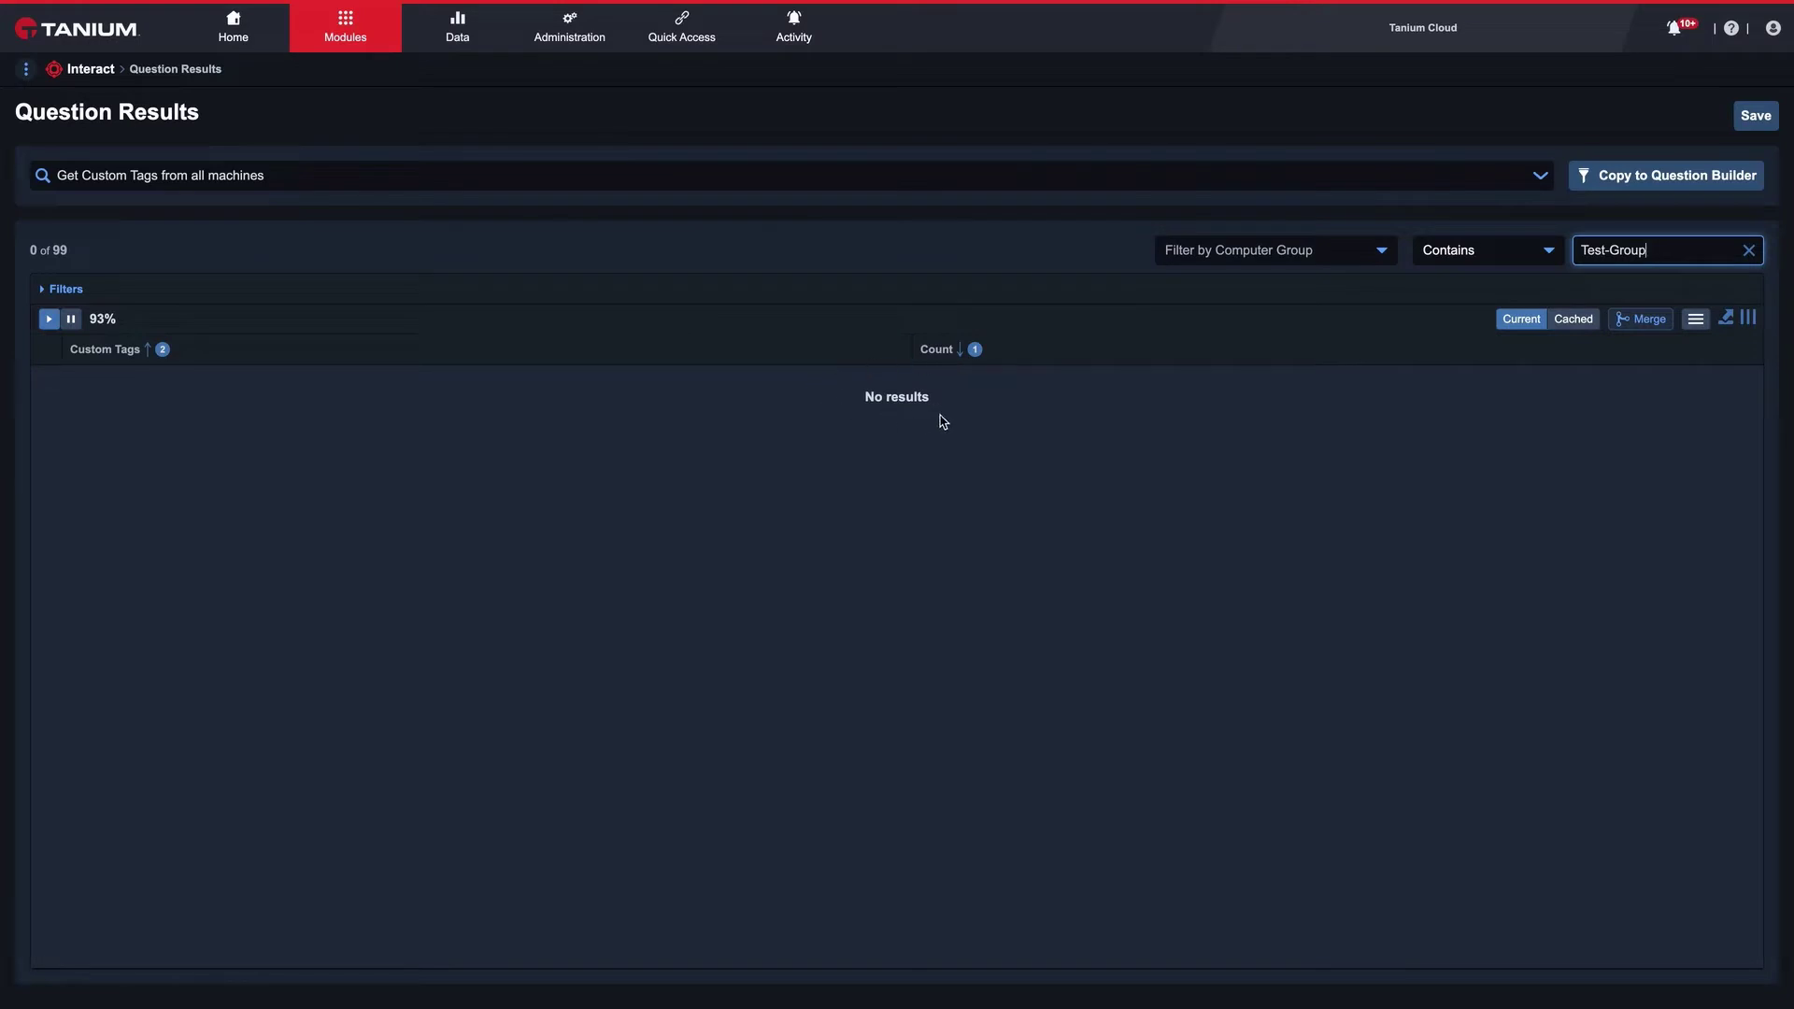
pyautogui.click(313, 177)
# Step: Ask the pasted Get Computer Name question for machines with Microsoft SQL Server and an MSSQL$ instance
pyautogui.hotkey('ctrl', 'a')
pyautogui.write('Get Computer Name from all machines with ( Installed Applications contains Microsoft SQL Server and Registry Value Data[HKEY_LOCAL_MACHINE\\SOFTWARE\\Microsoft\\Microsoft SQL Server\\Services\\SQL Server,LName] contains "MSSQL$" )')
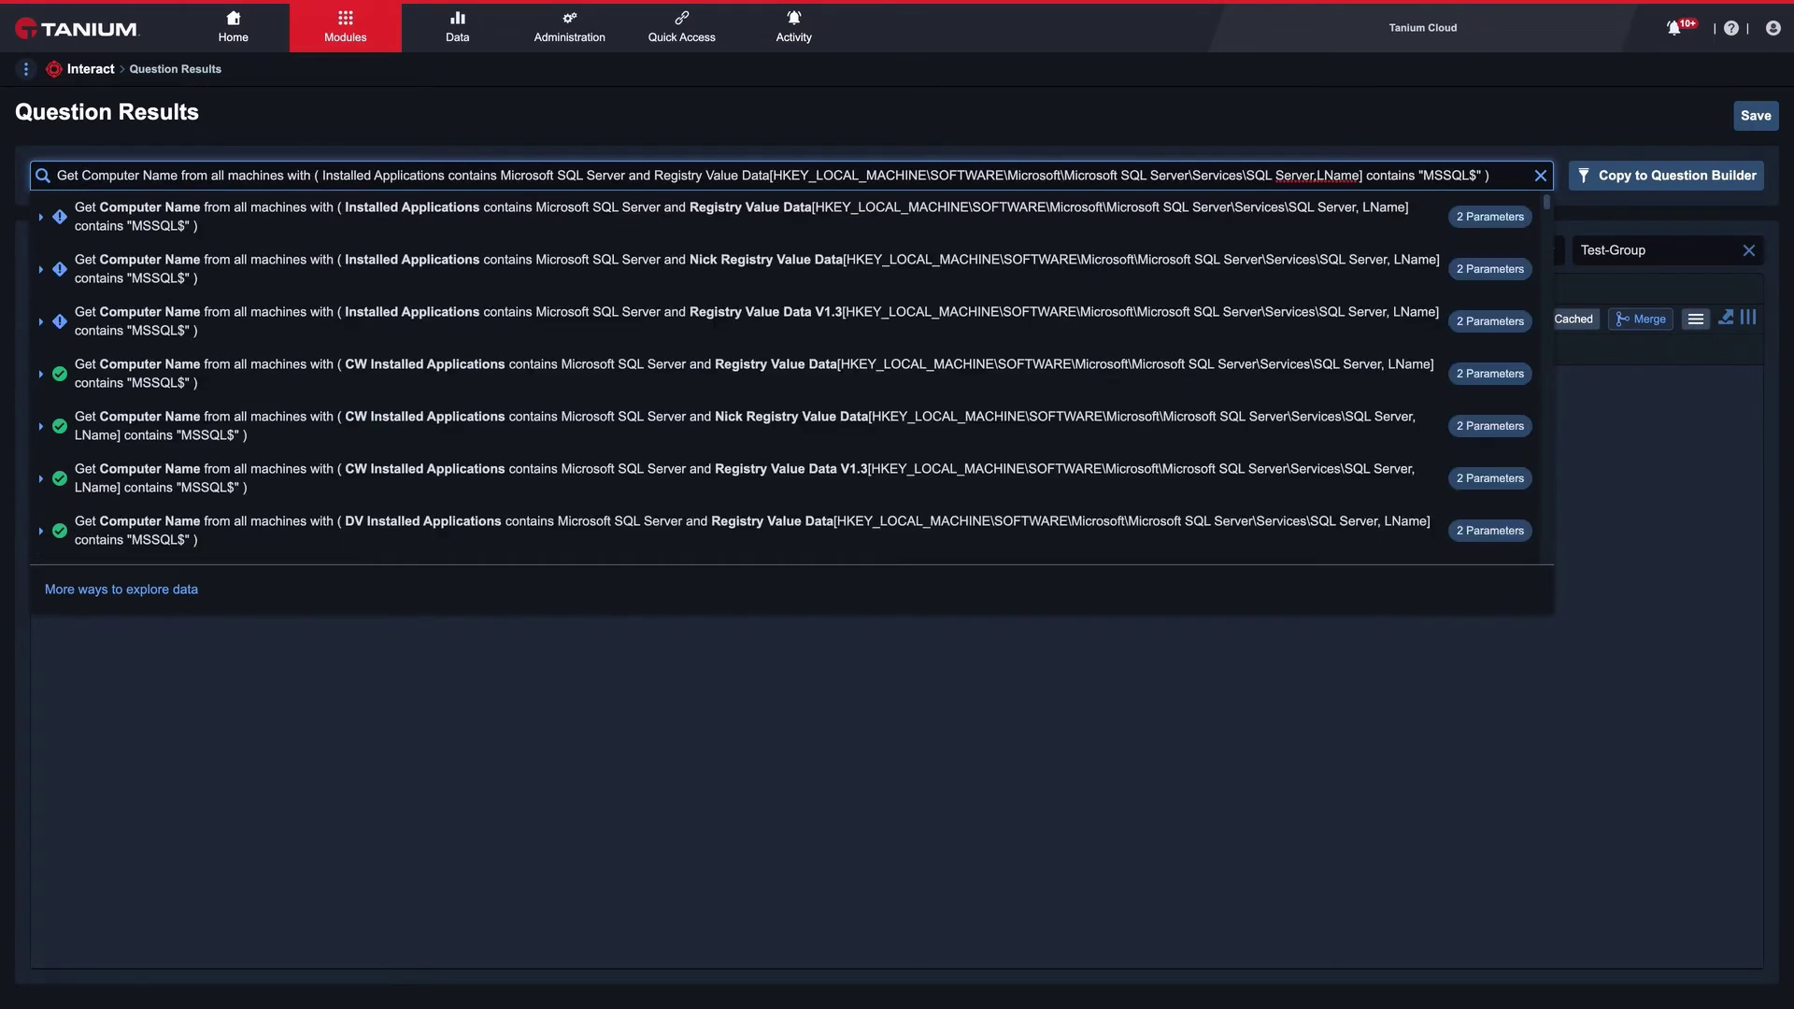
pyautogui.click(301, 206)
pyautogui.click(124, 459)
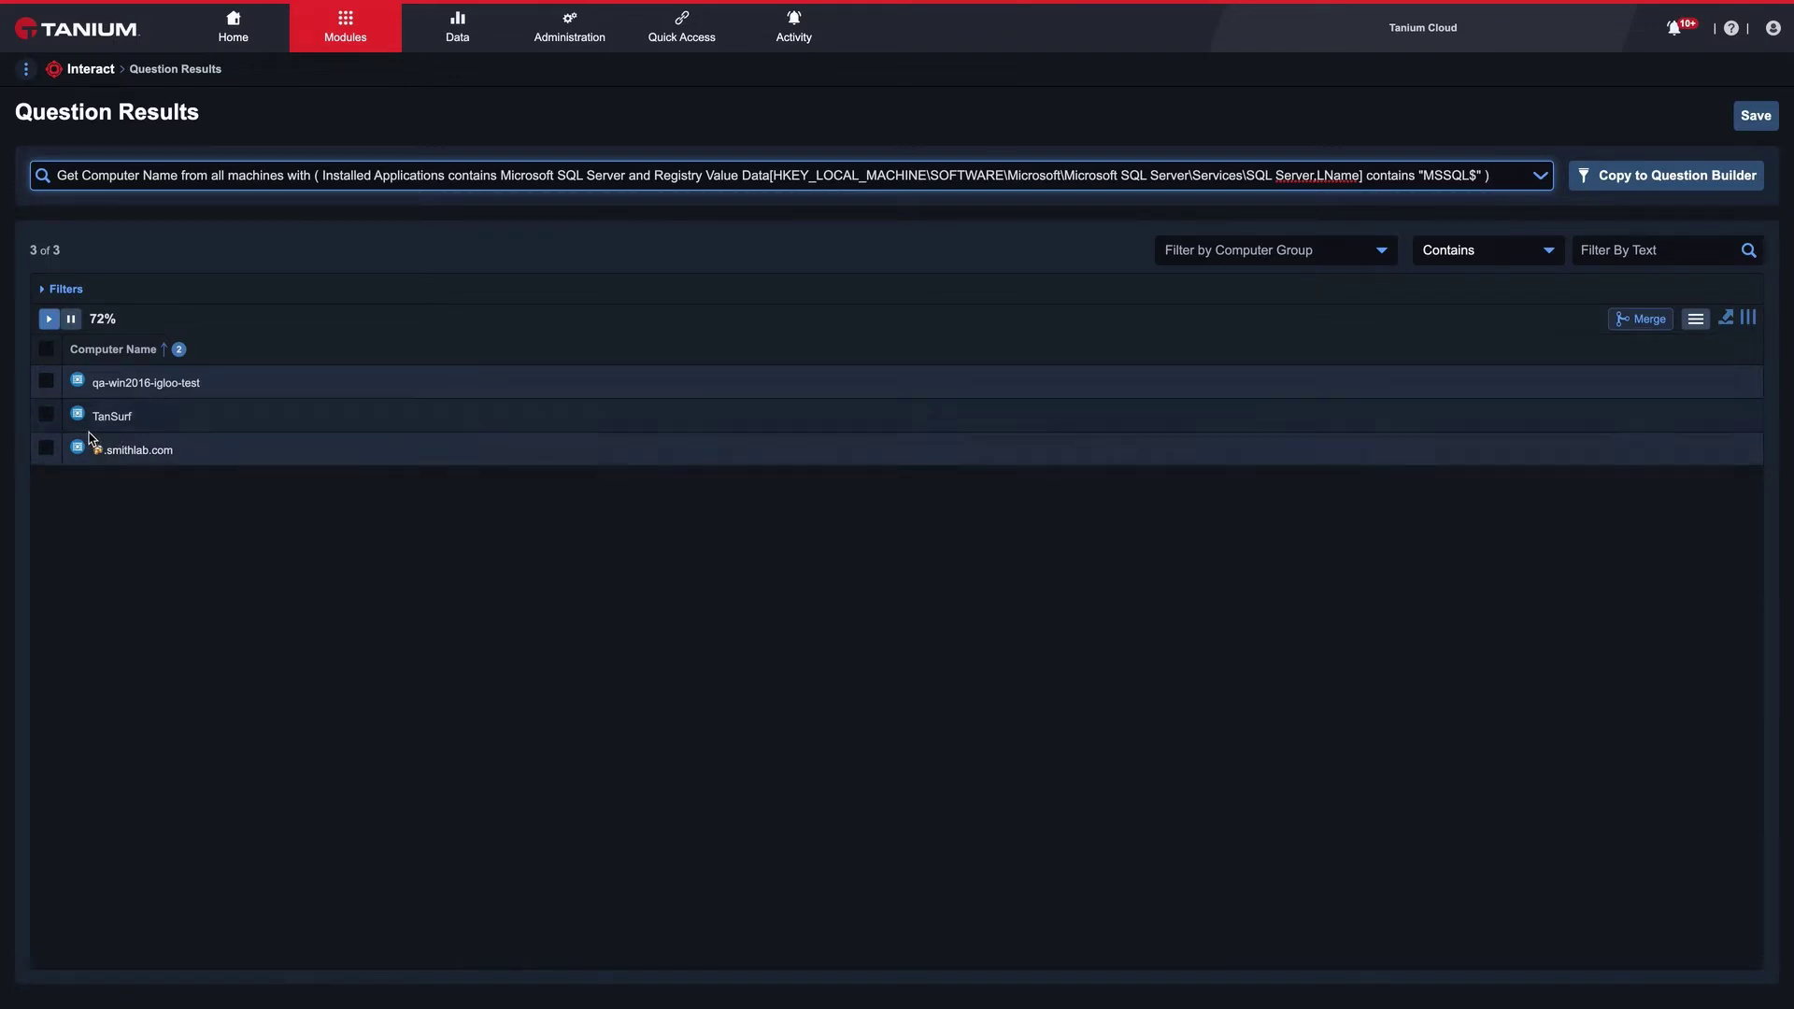
# Step: Select smithlab.com, TanSurf and qa-win2016-igloo-test and deploy an action to them
pyautogui.click(45, 446)
pyautogui.click(46, 414)
pyautogui.click(47, 382)
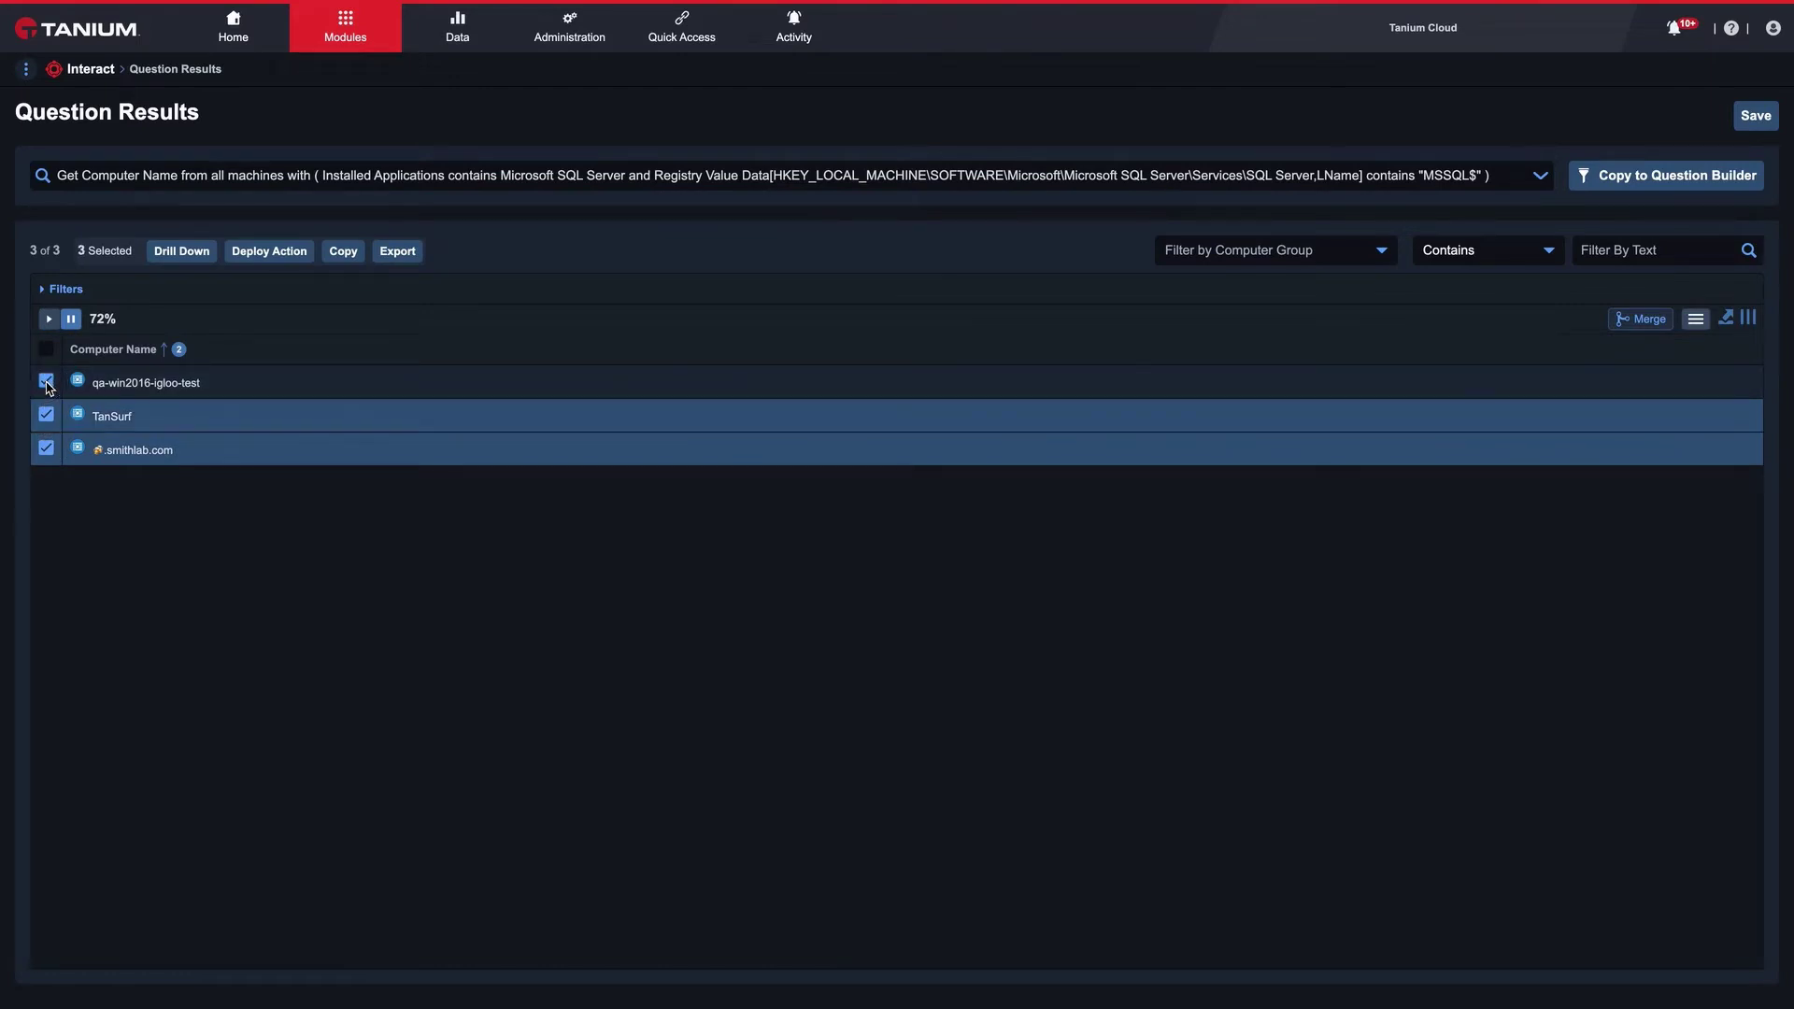
pyautogui.click(259, 254)
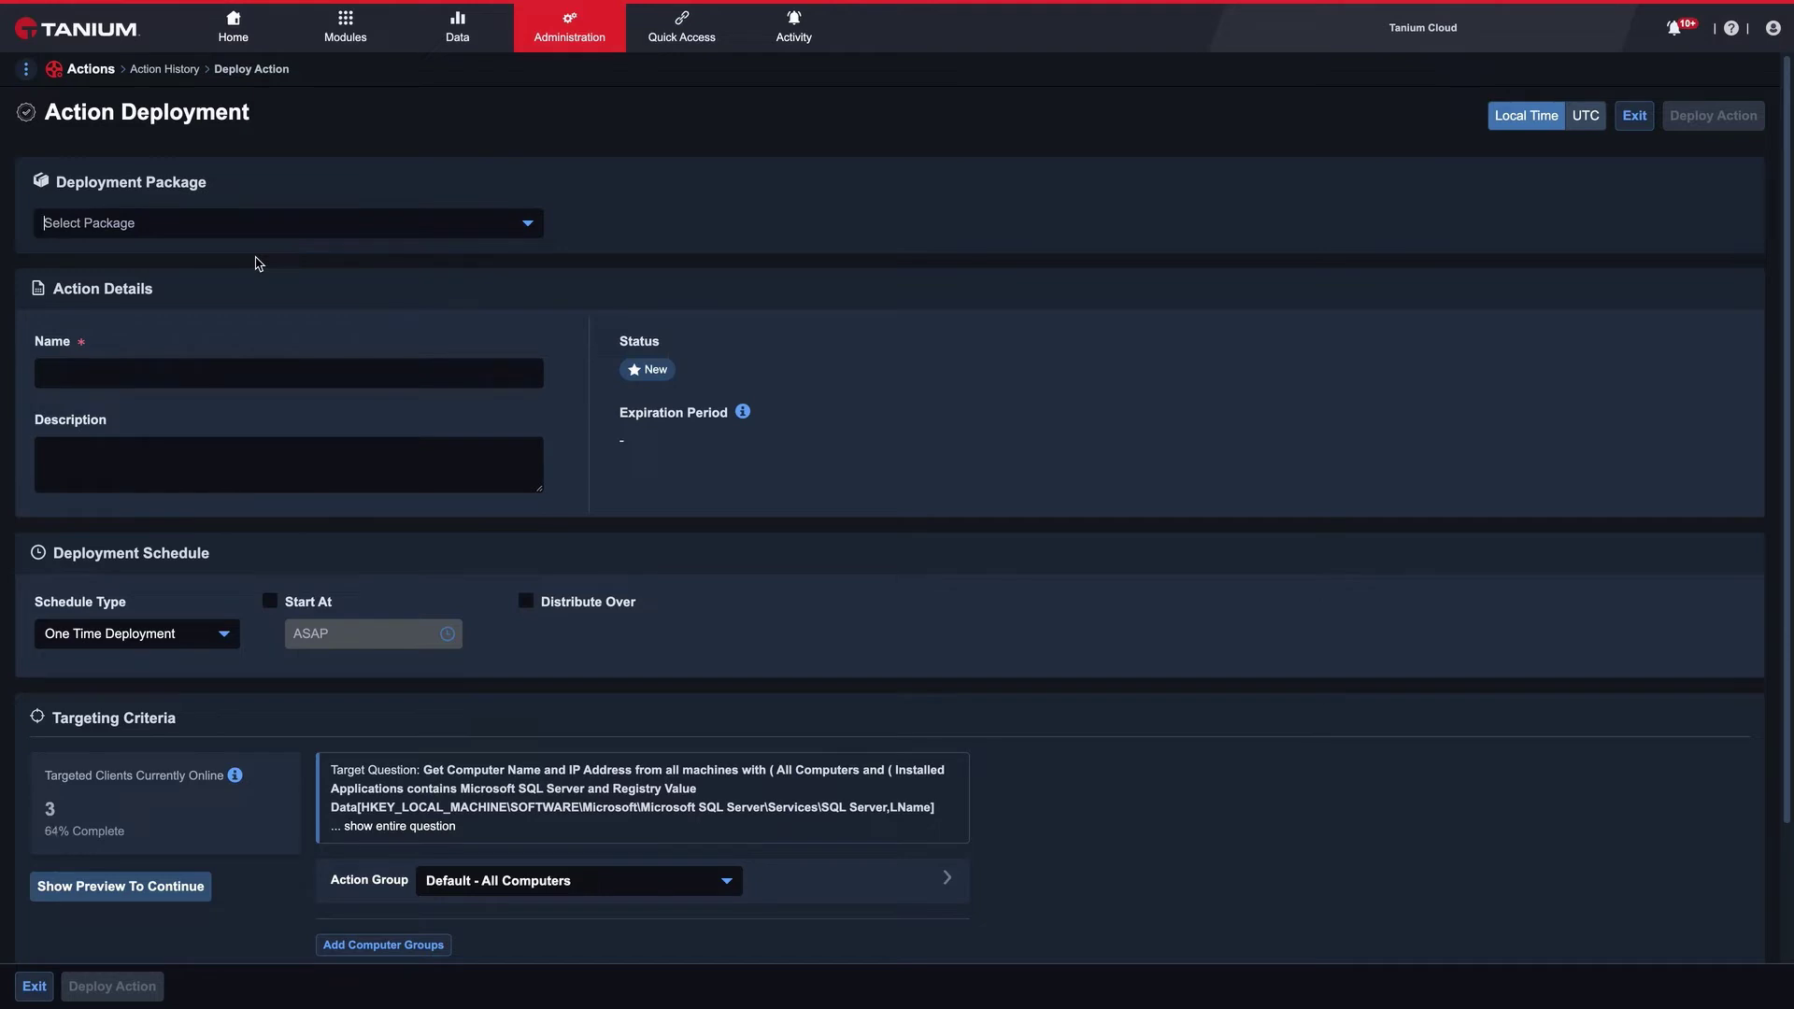
# Step: Choose the Custom Tagging - Add Tags deployment package
pyautogui.click(137, 231)
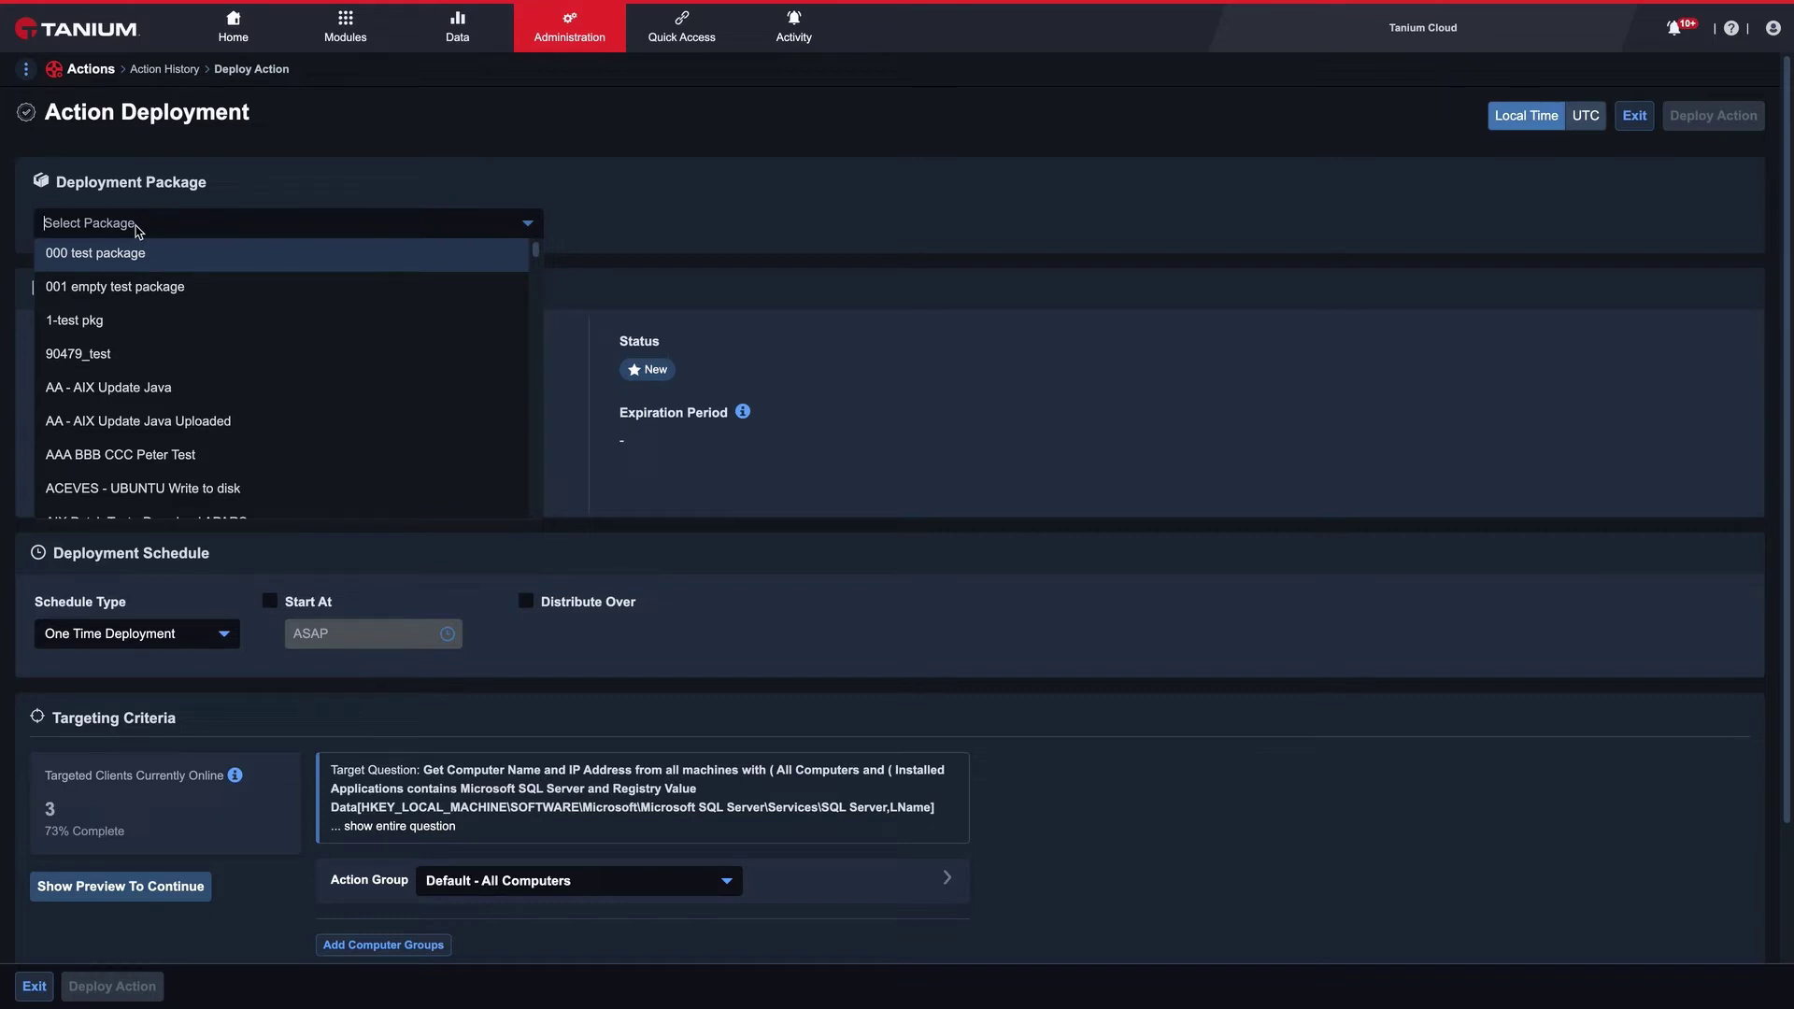
pyautogui.write('Custom ')
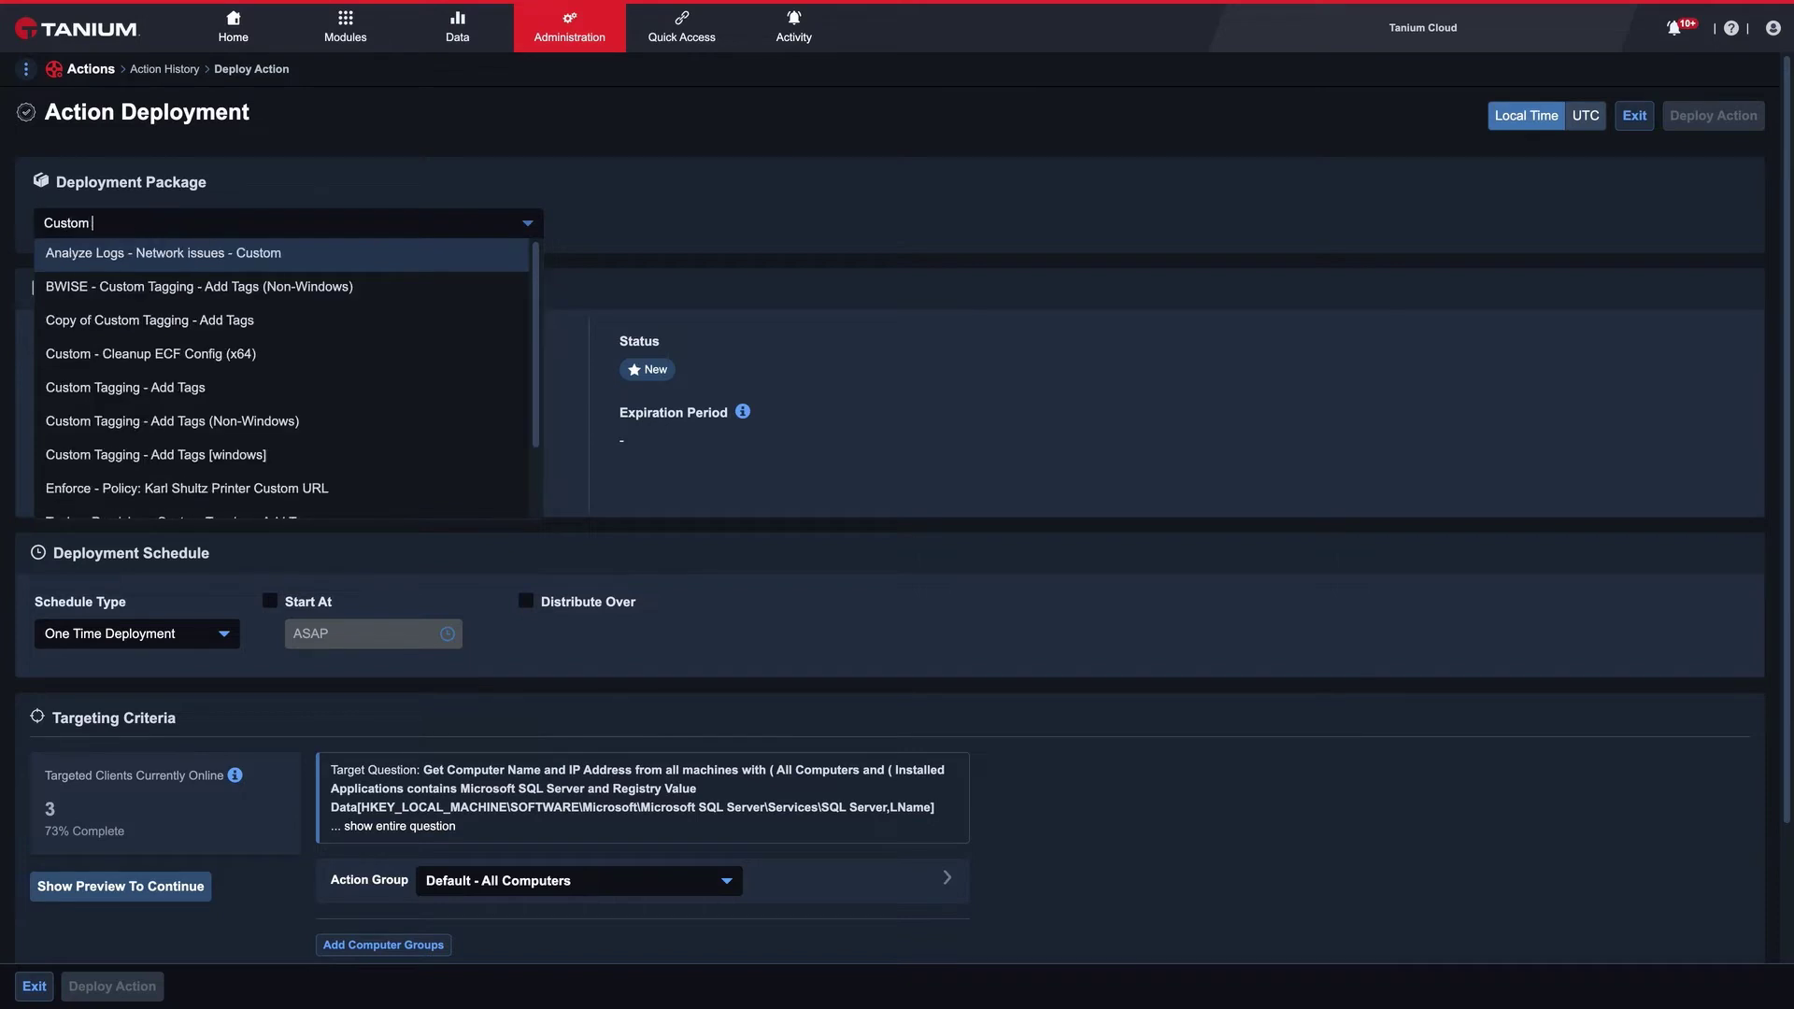
pyautogui.write('Tagging')
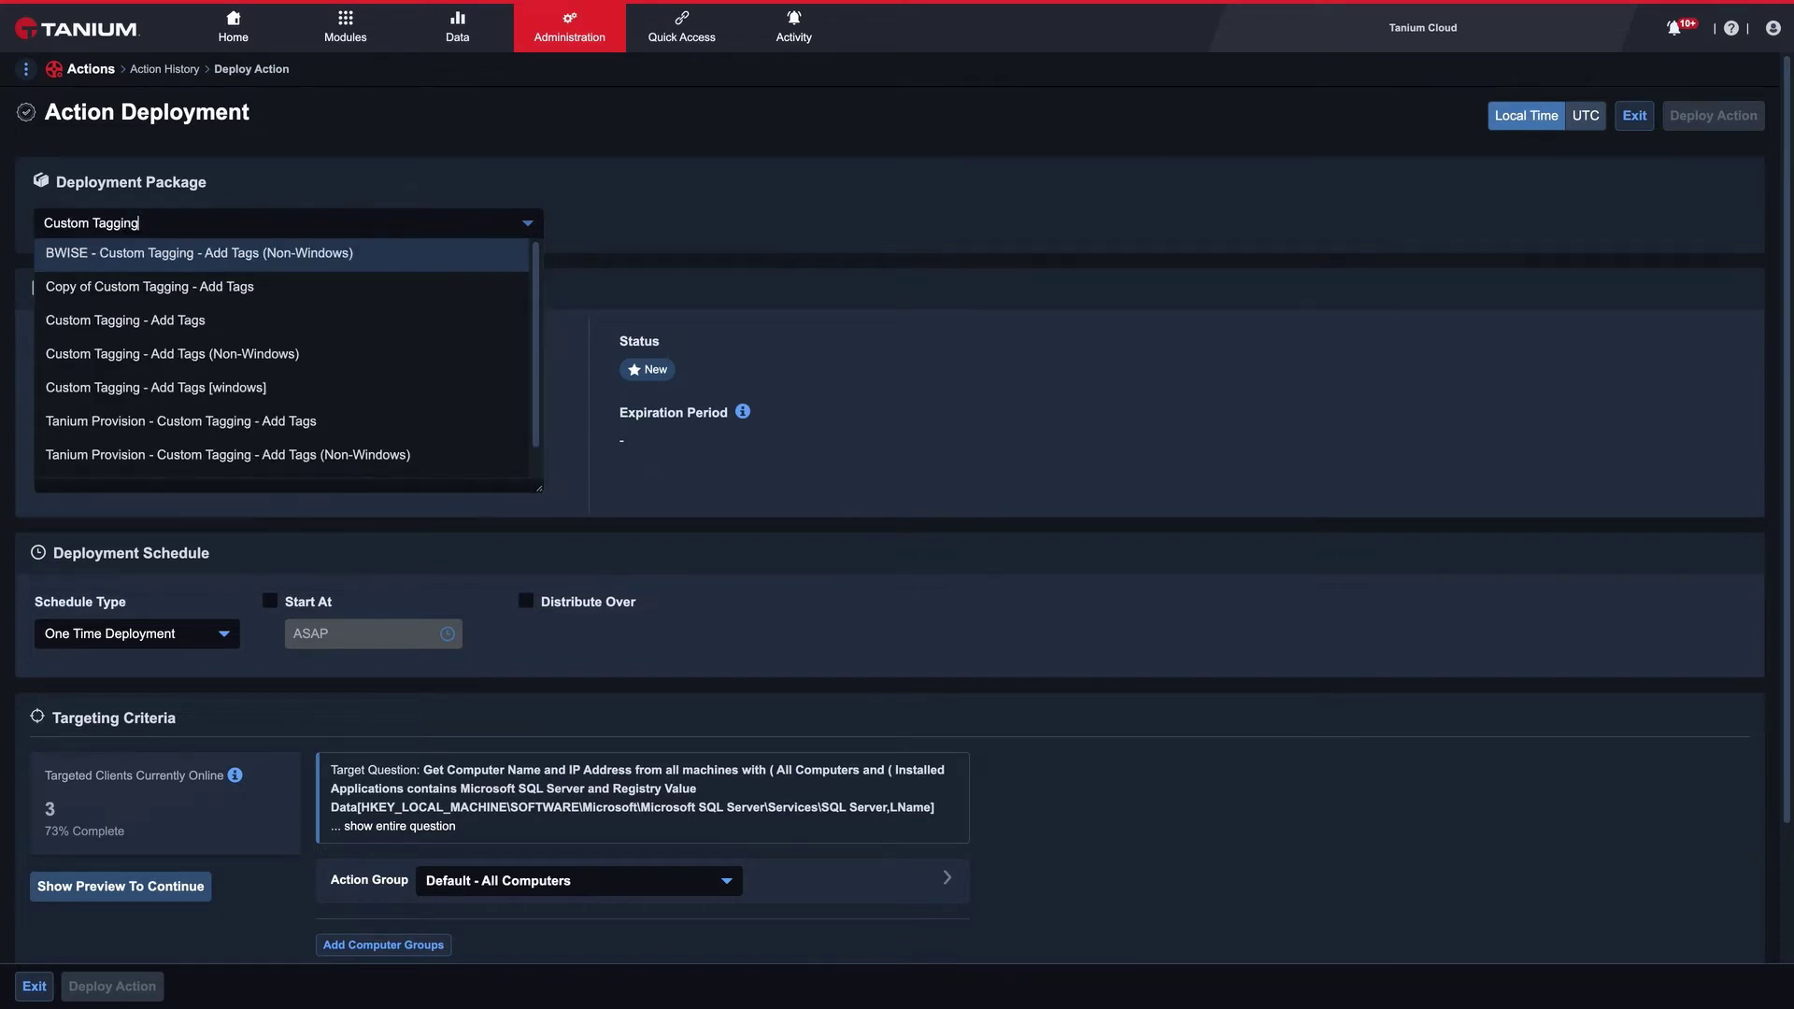
pyautogui.click(134, 321)
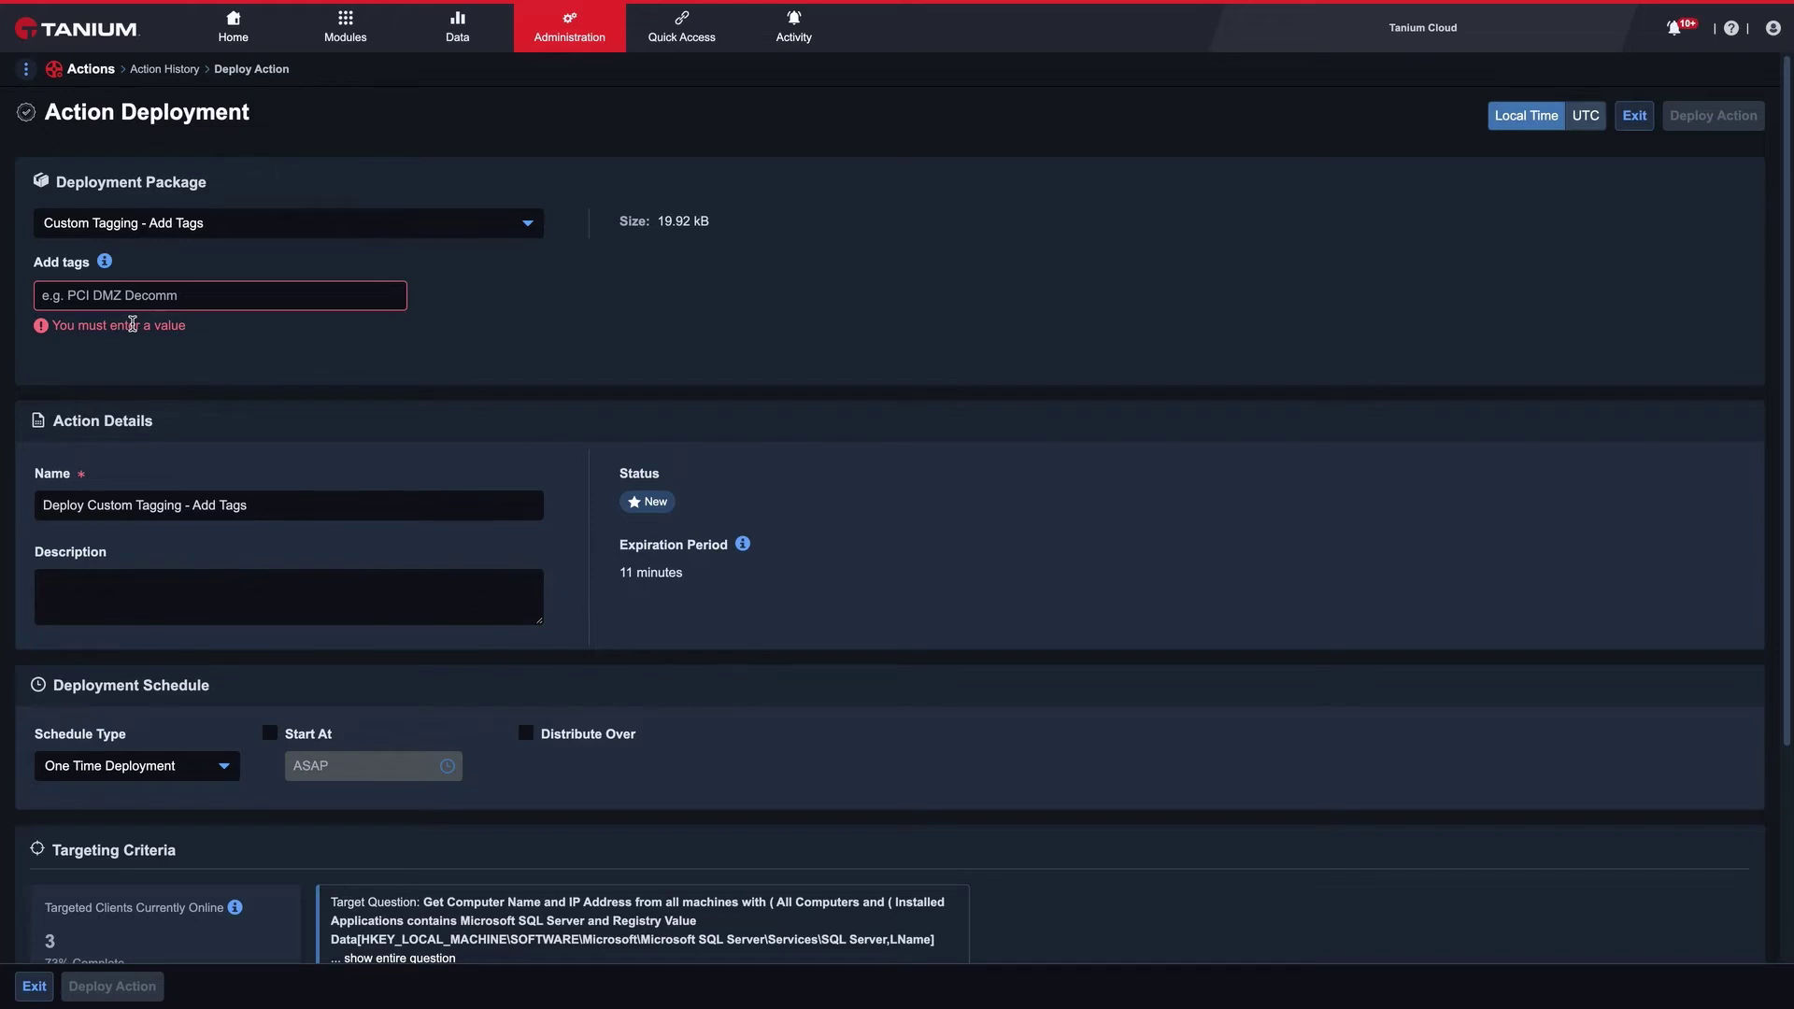
# Step: Enter Test-Group as the value of the package's Add tags parameter
pyautogui.scroll(-4, 601, 653)
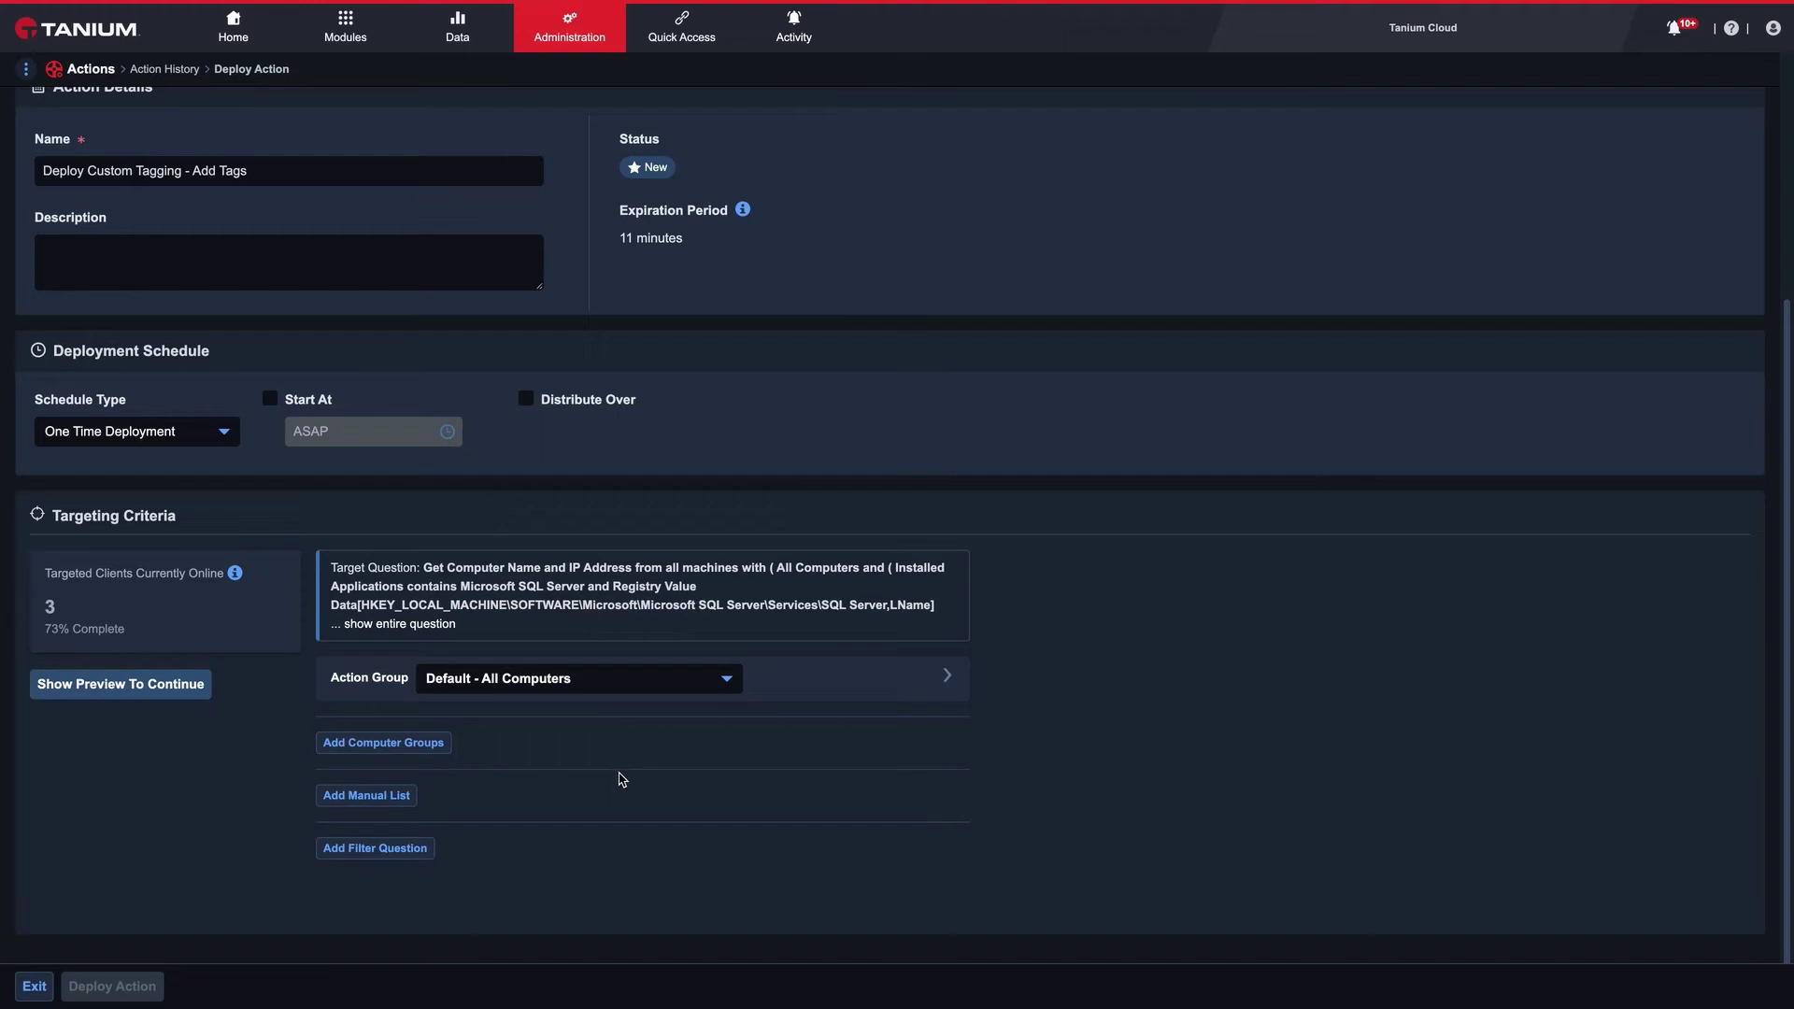
pyautogui.scroll(4, 620, 776)
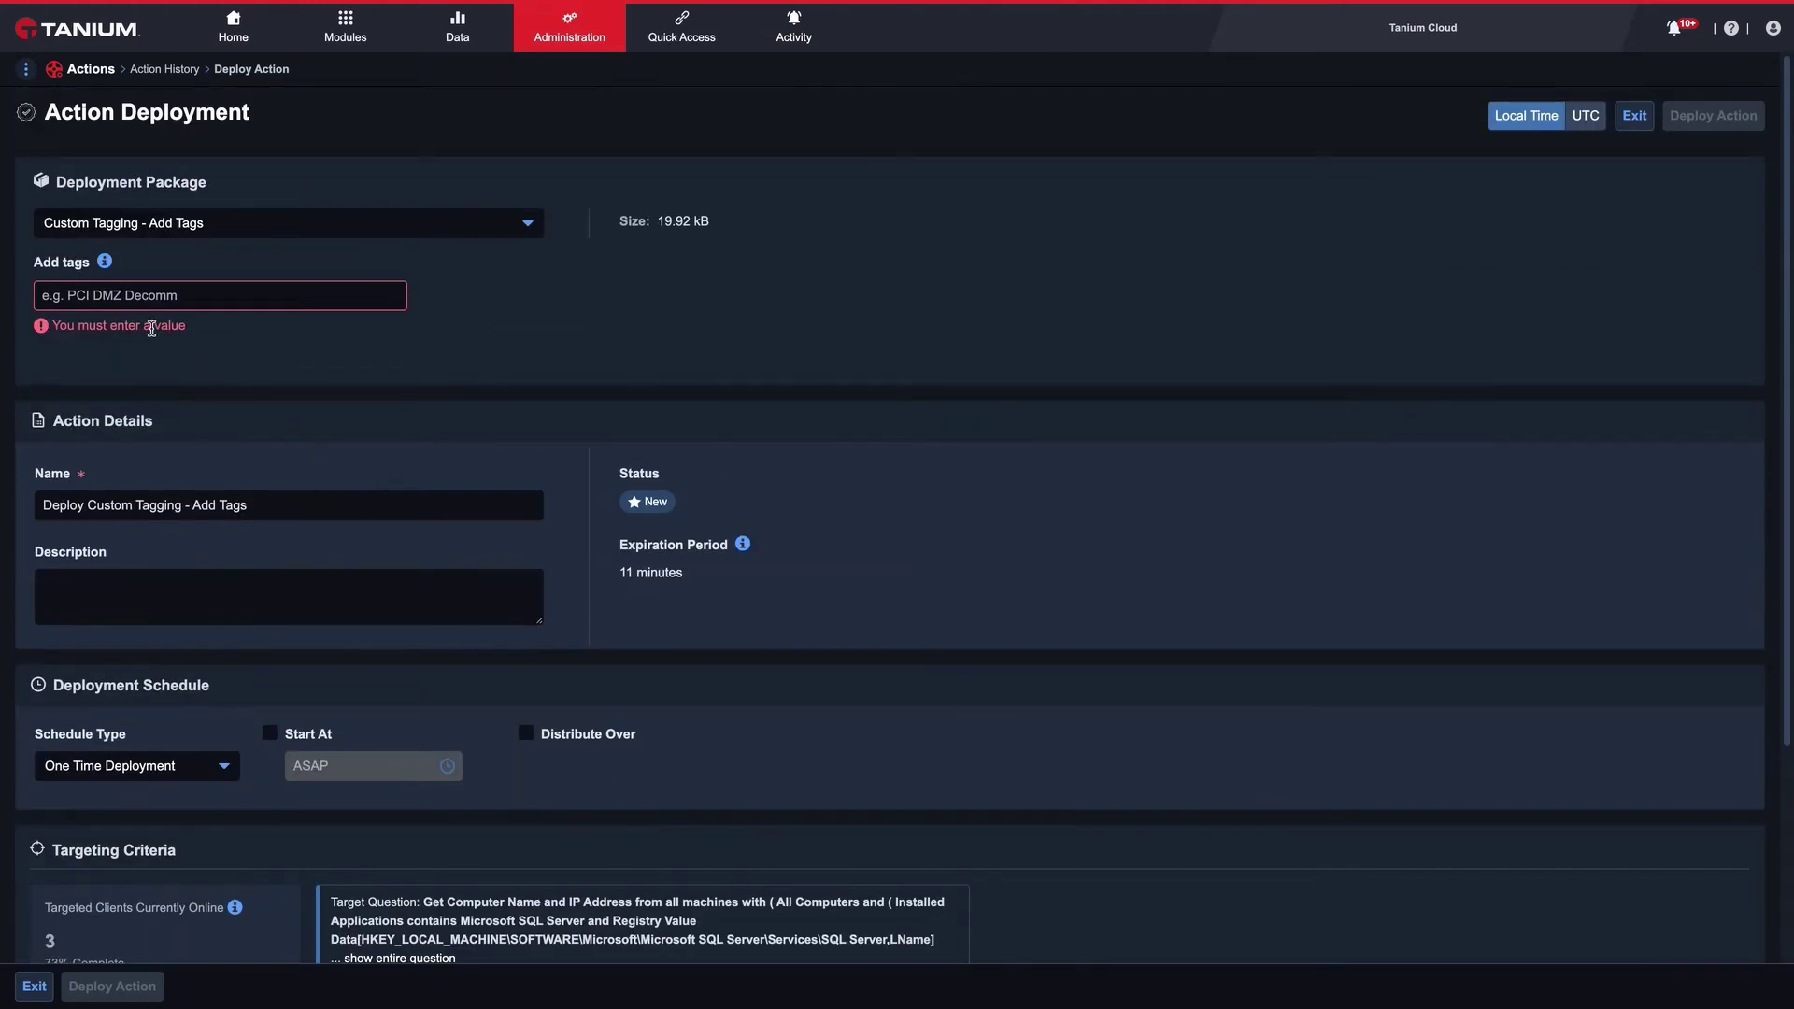
pyautogui.click(87, 302)
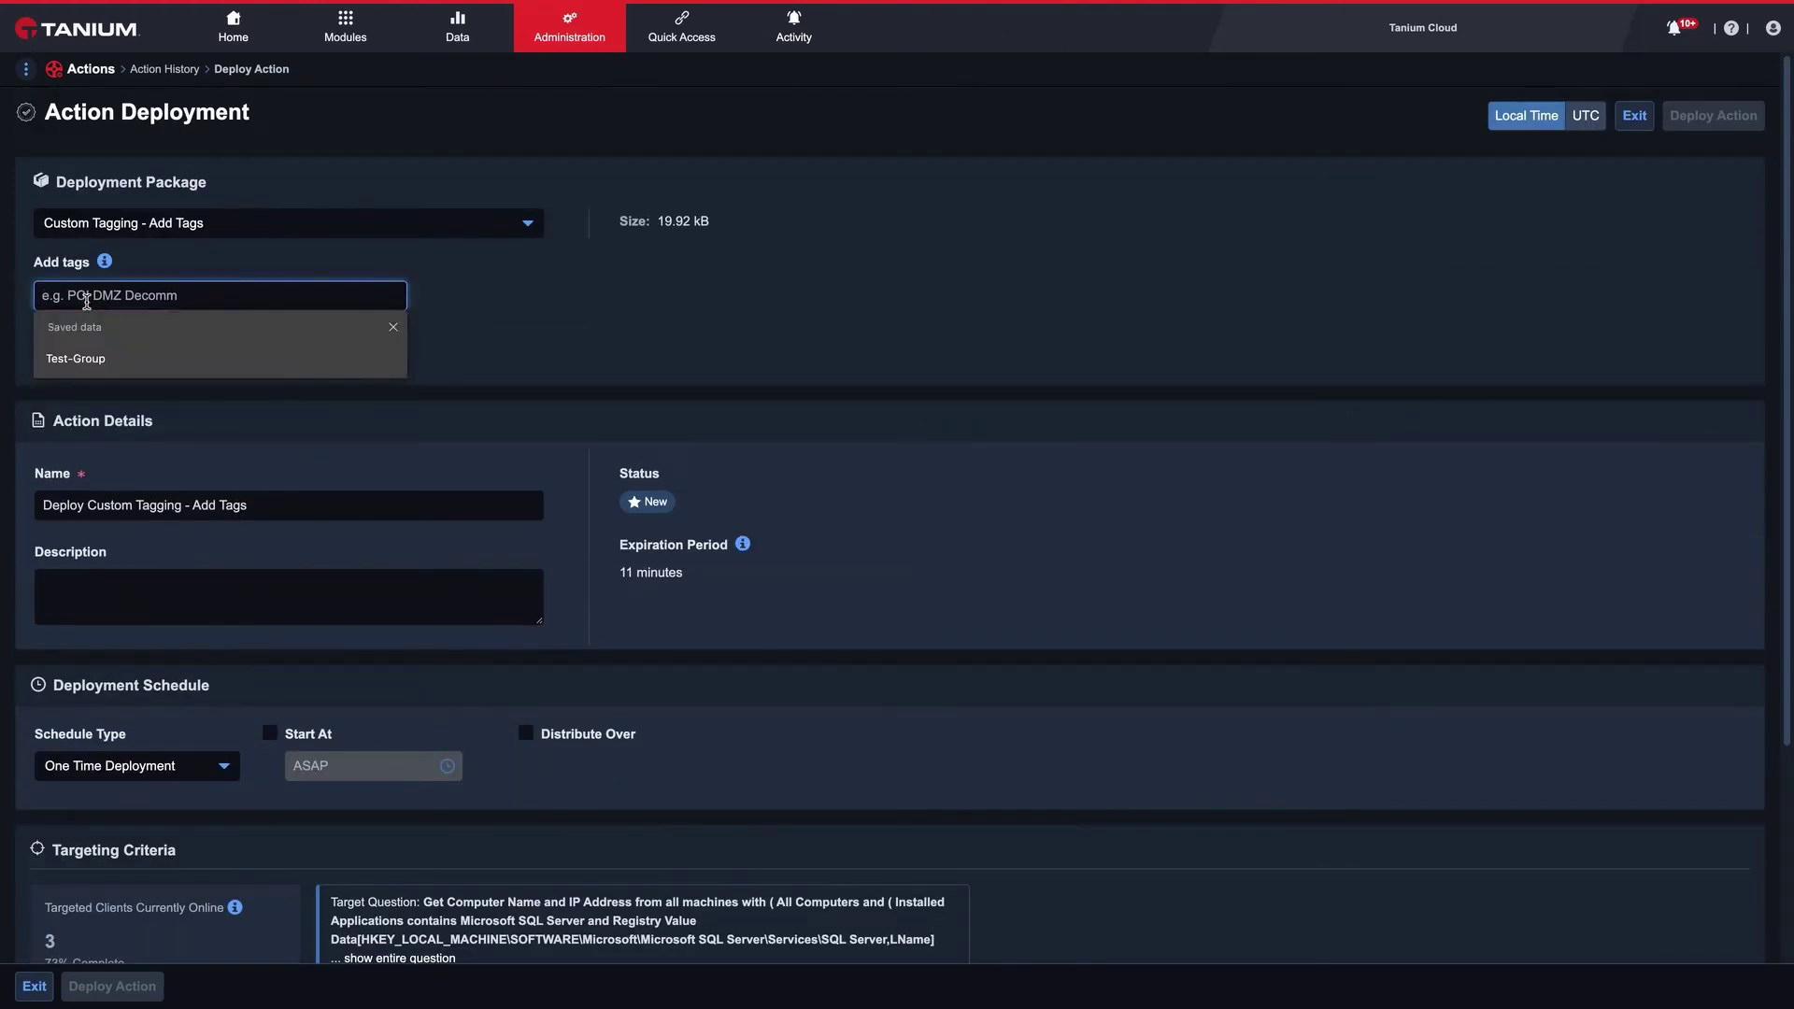
pyautogui.write('Test-Group')
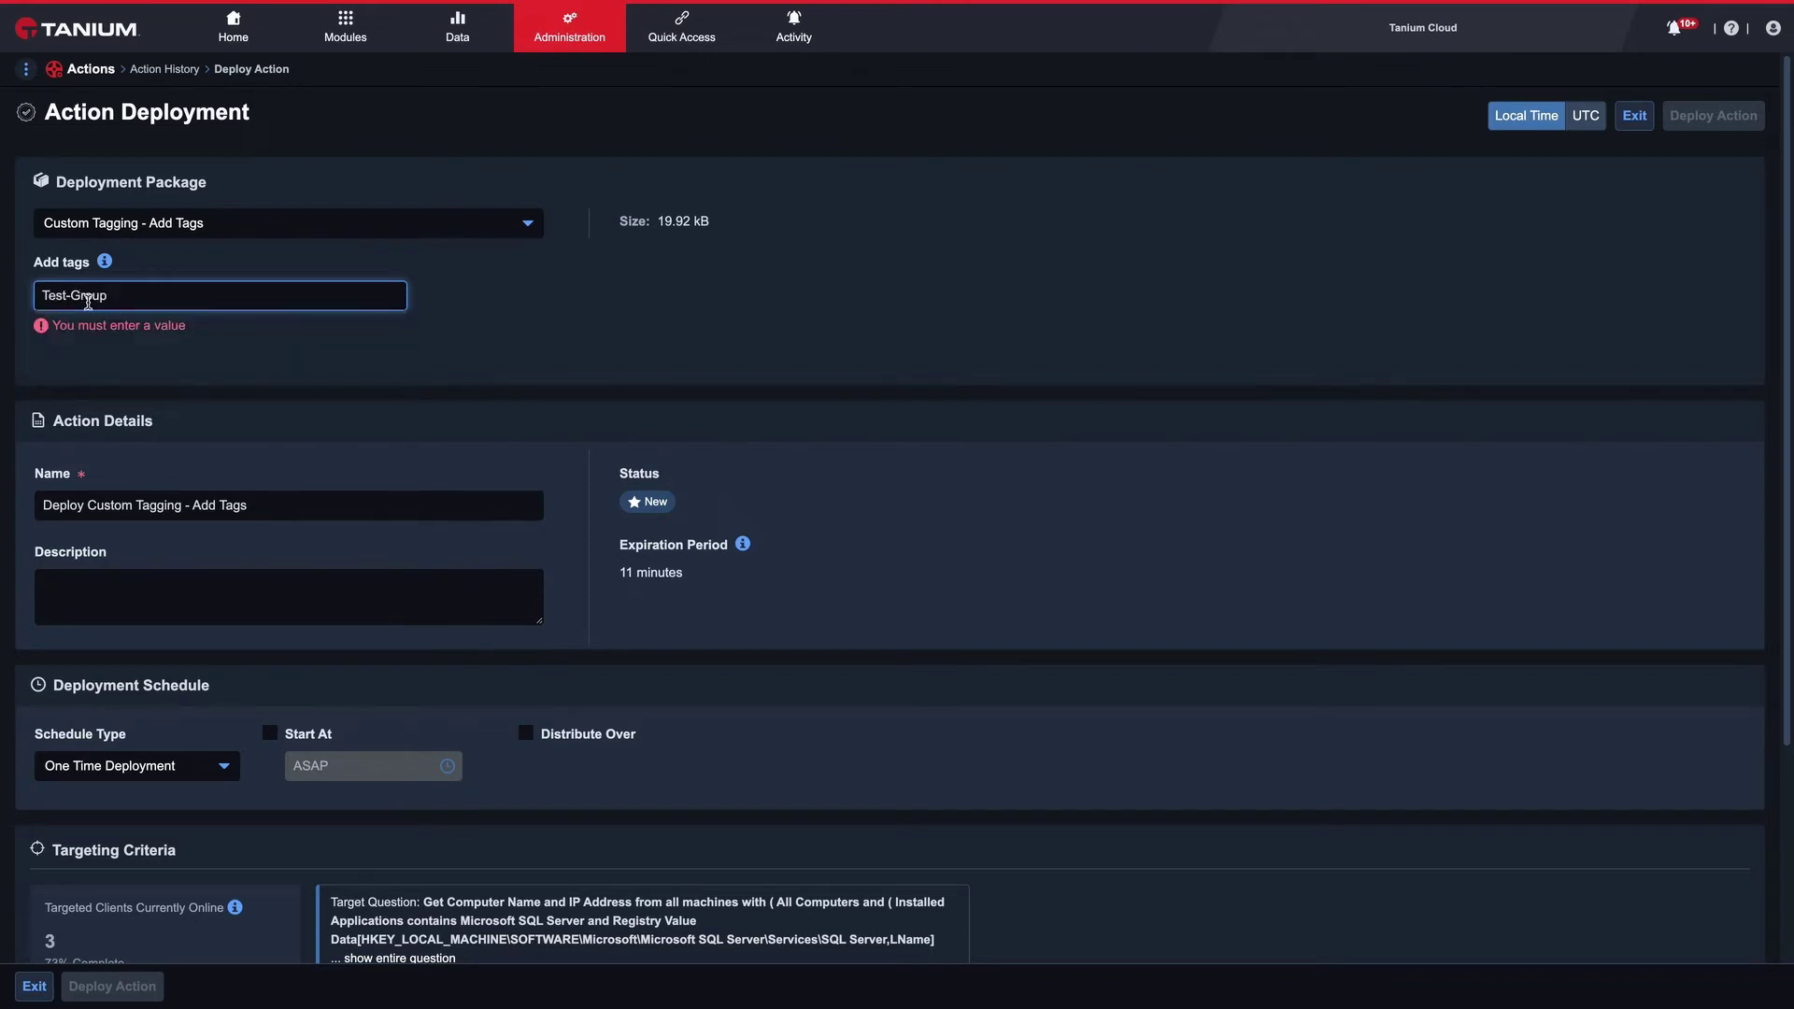
pyautogui.click(264, 501)
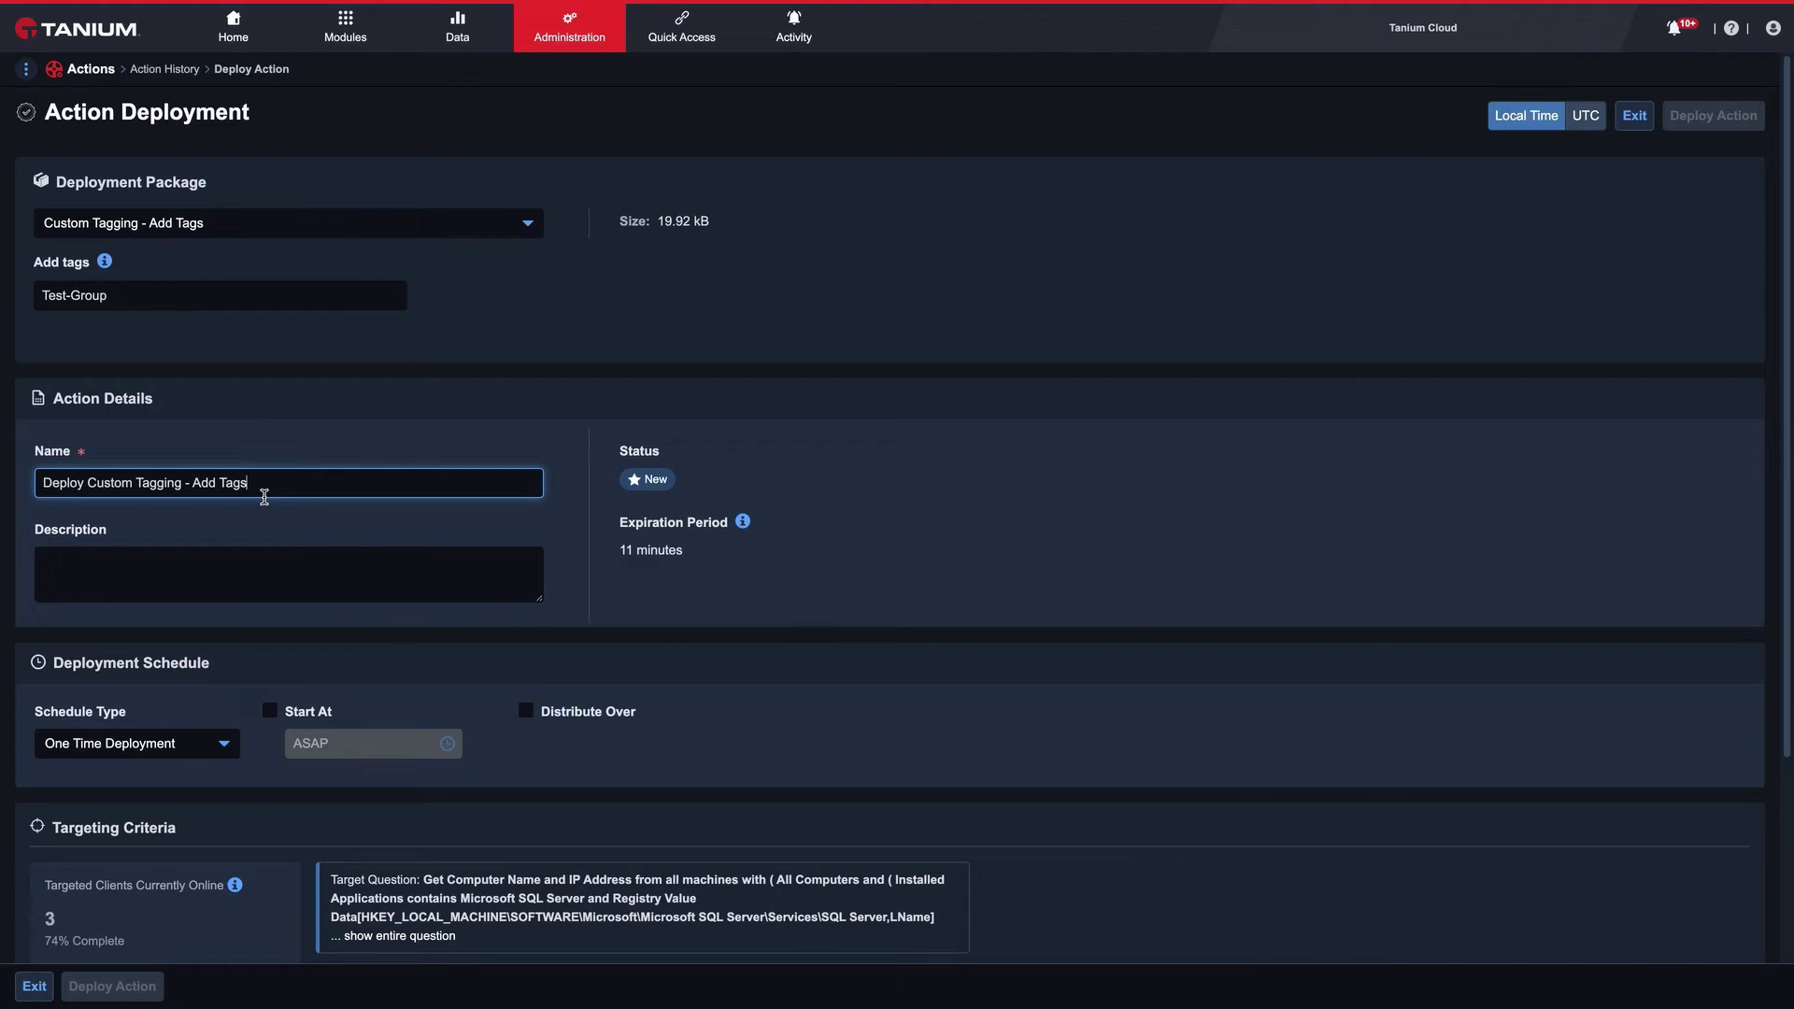
pyautogui.click(281, 549)
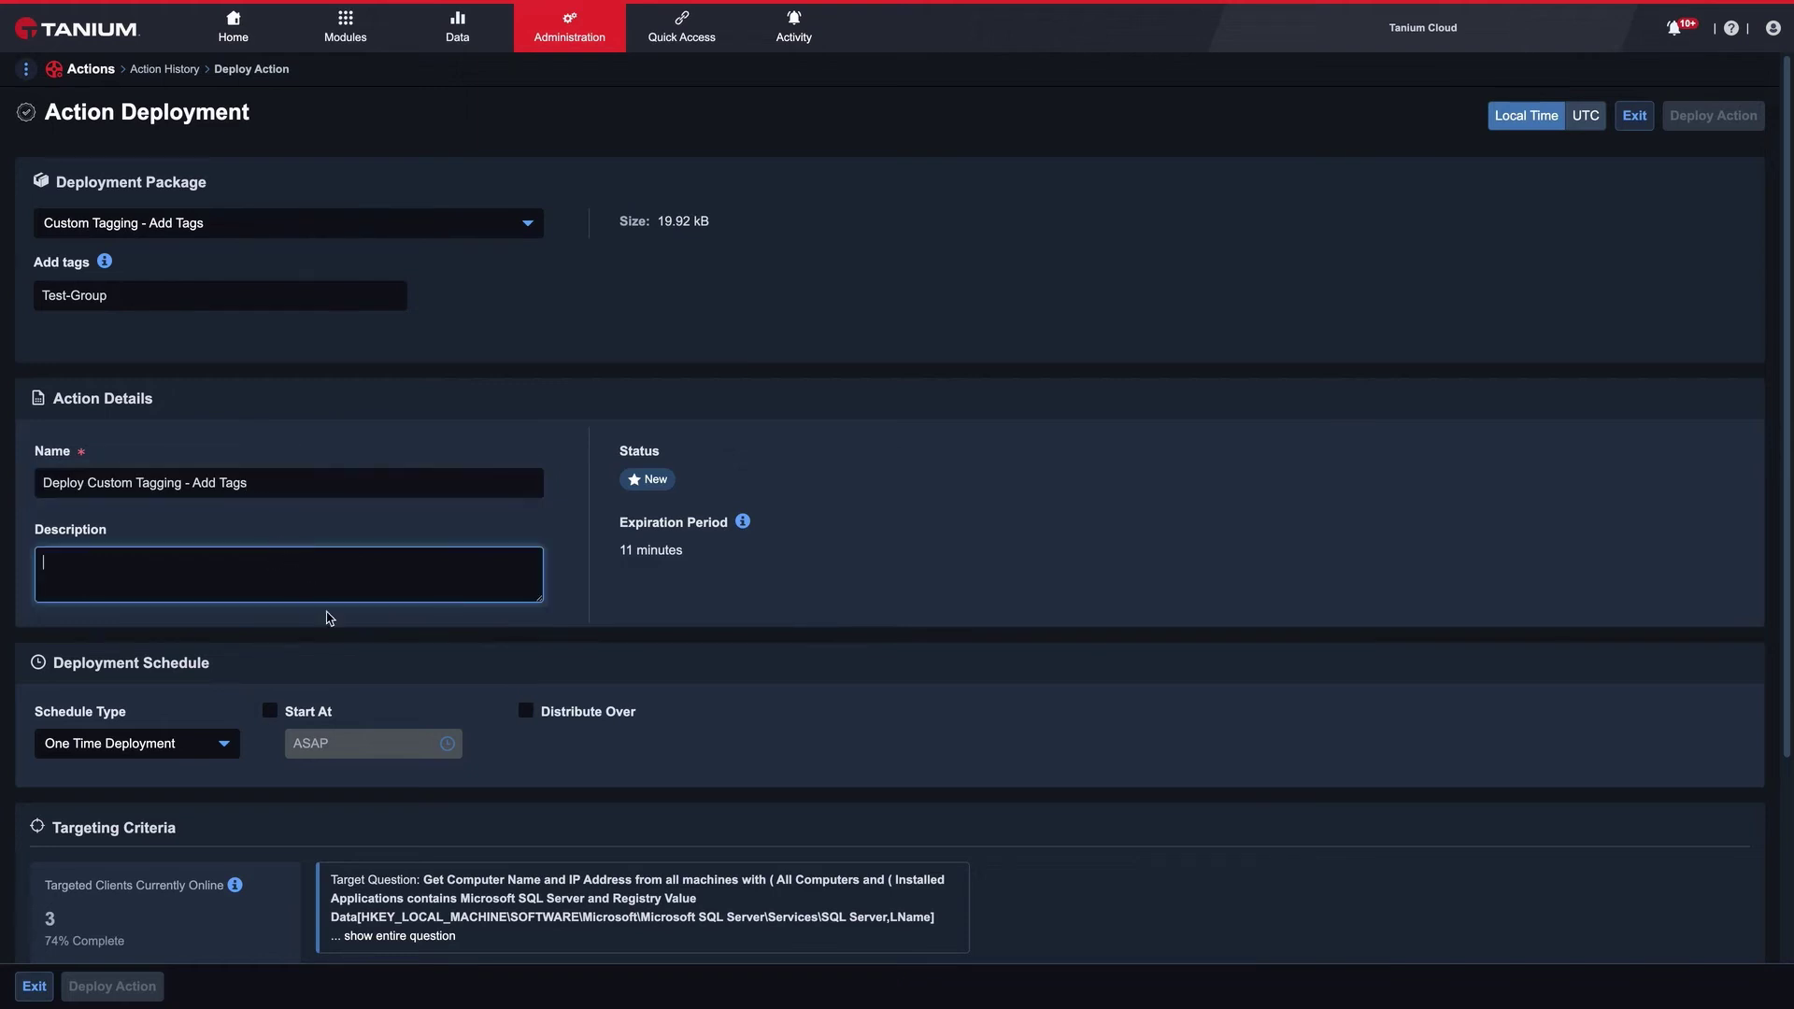
pyautogui.scroll(-3, 422, 716)
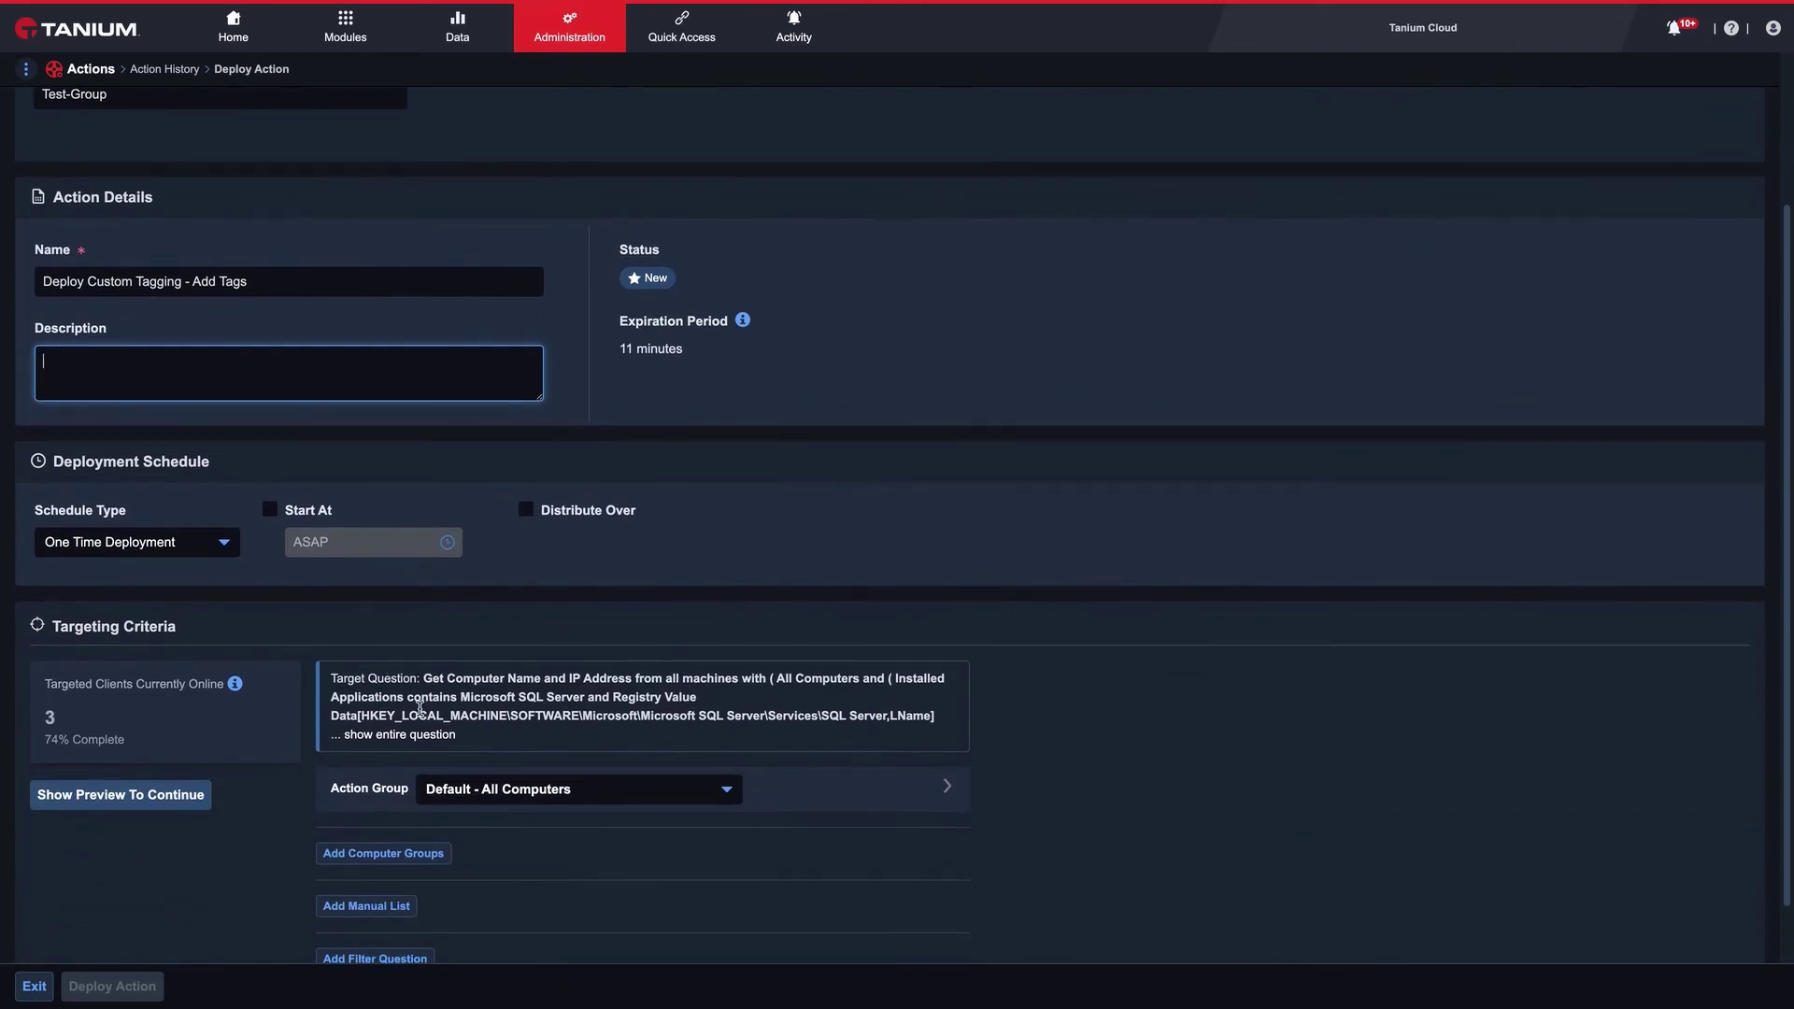
pyautogui.click(223, 553)
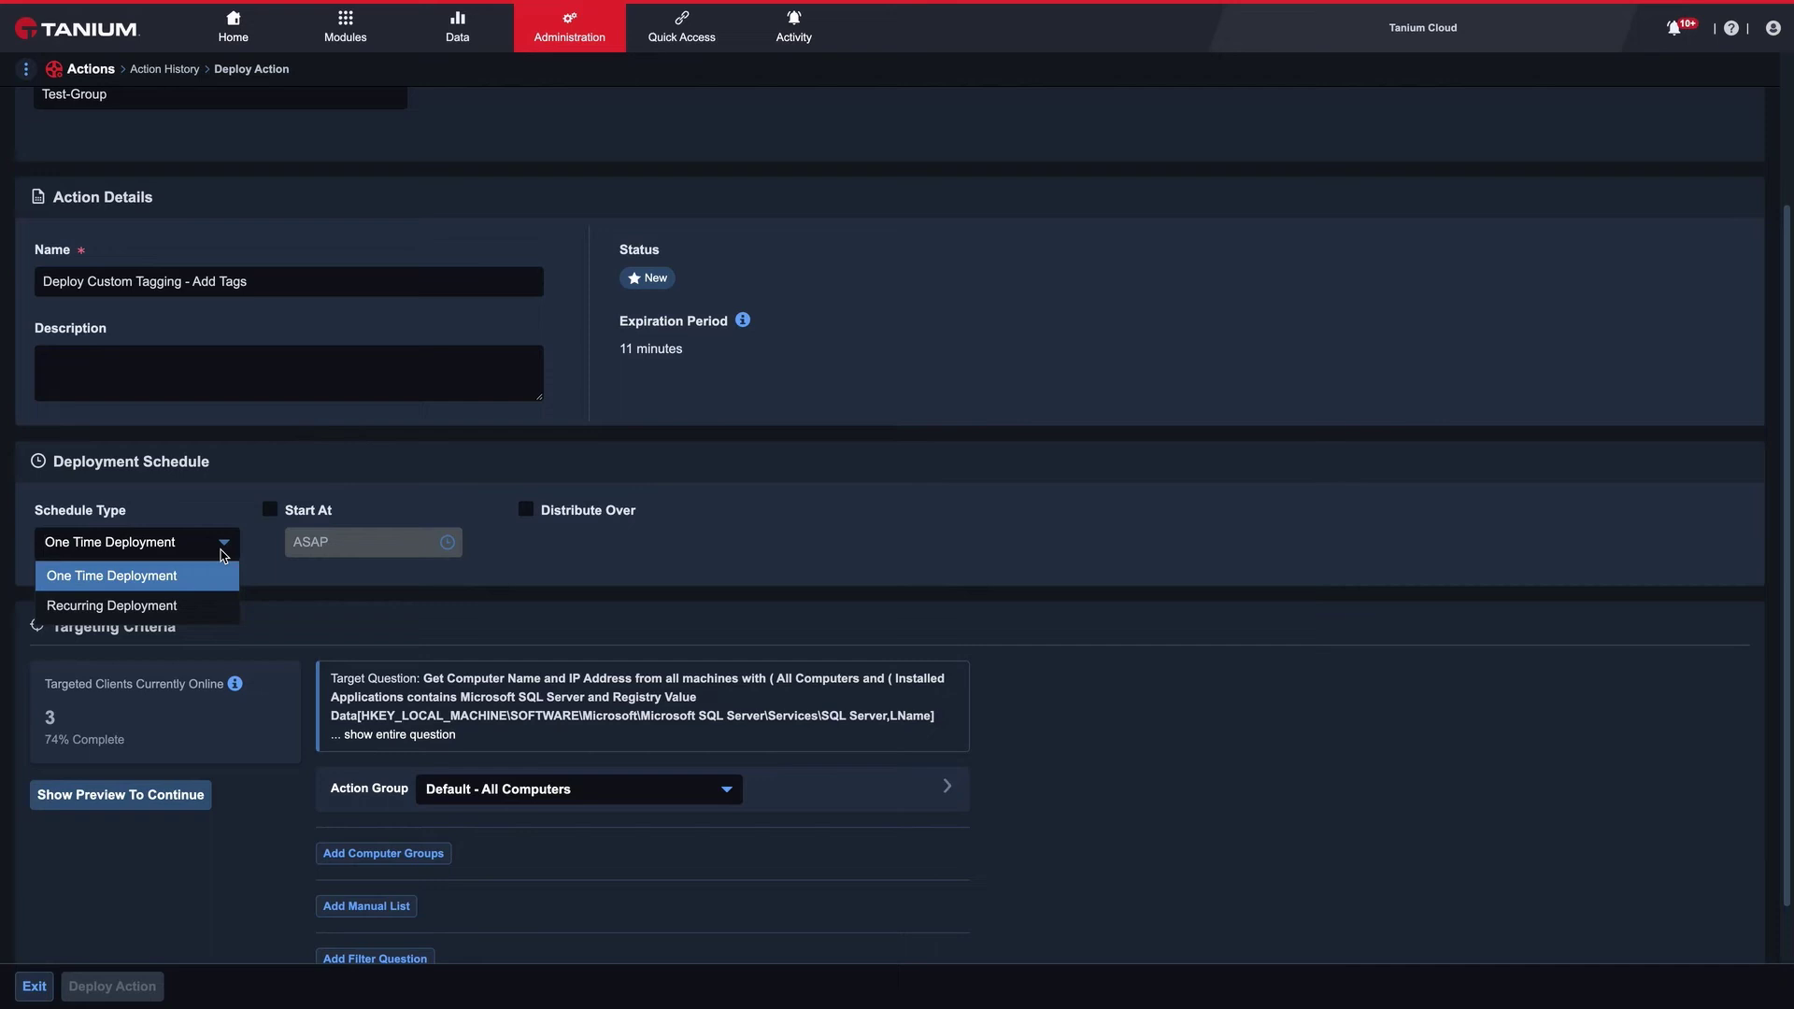
pyautogui.click(223, 553)
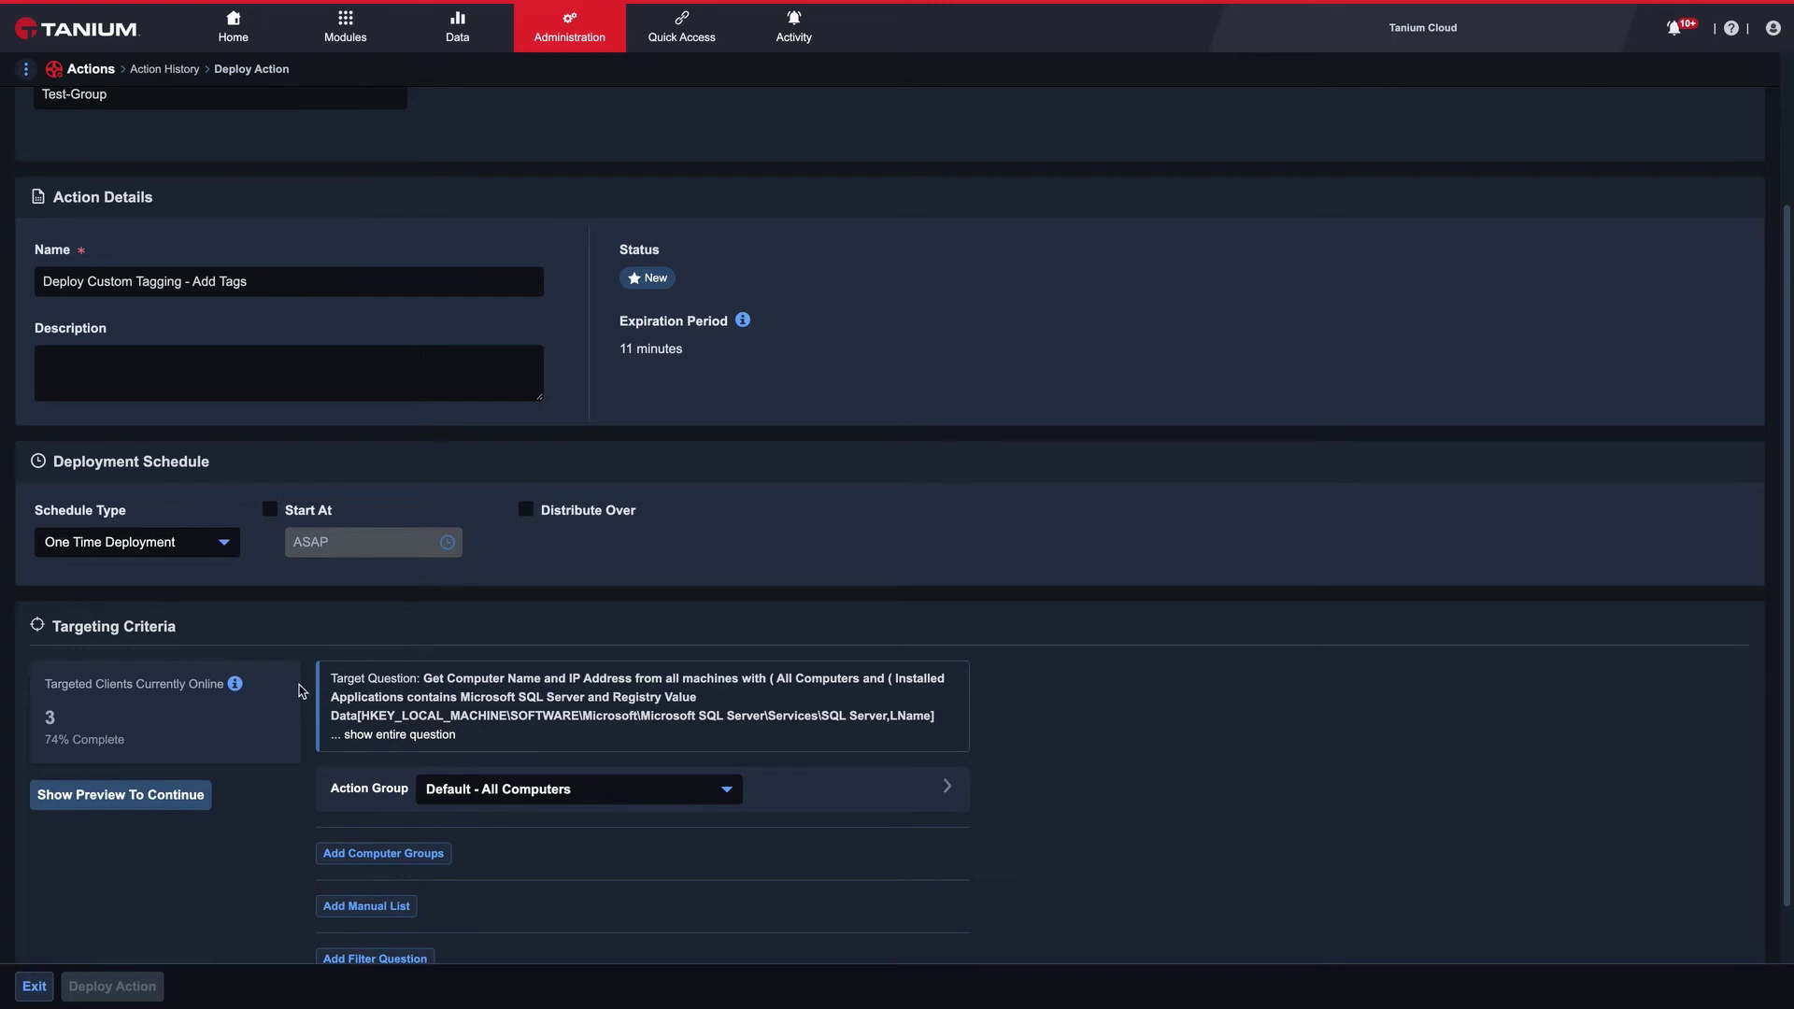
pyautogui.scroll(-2, 300, 691)
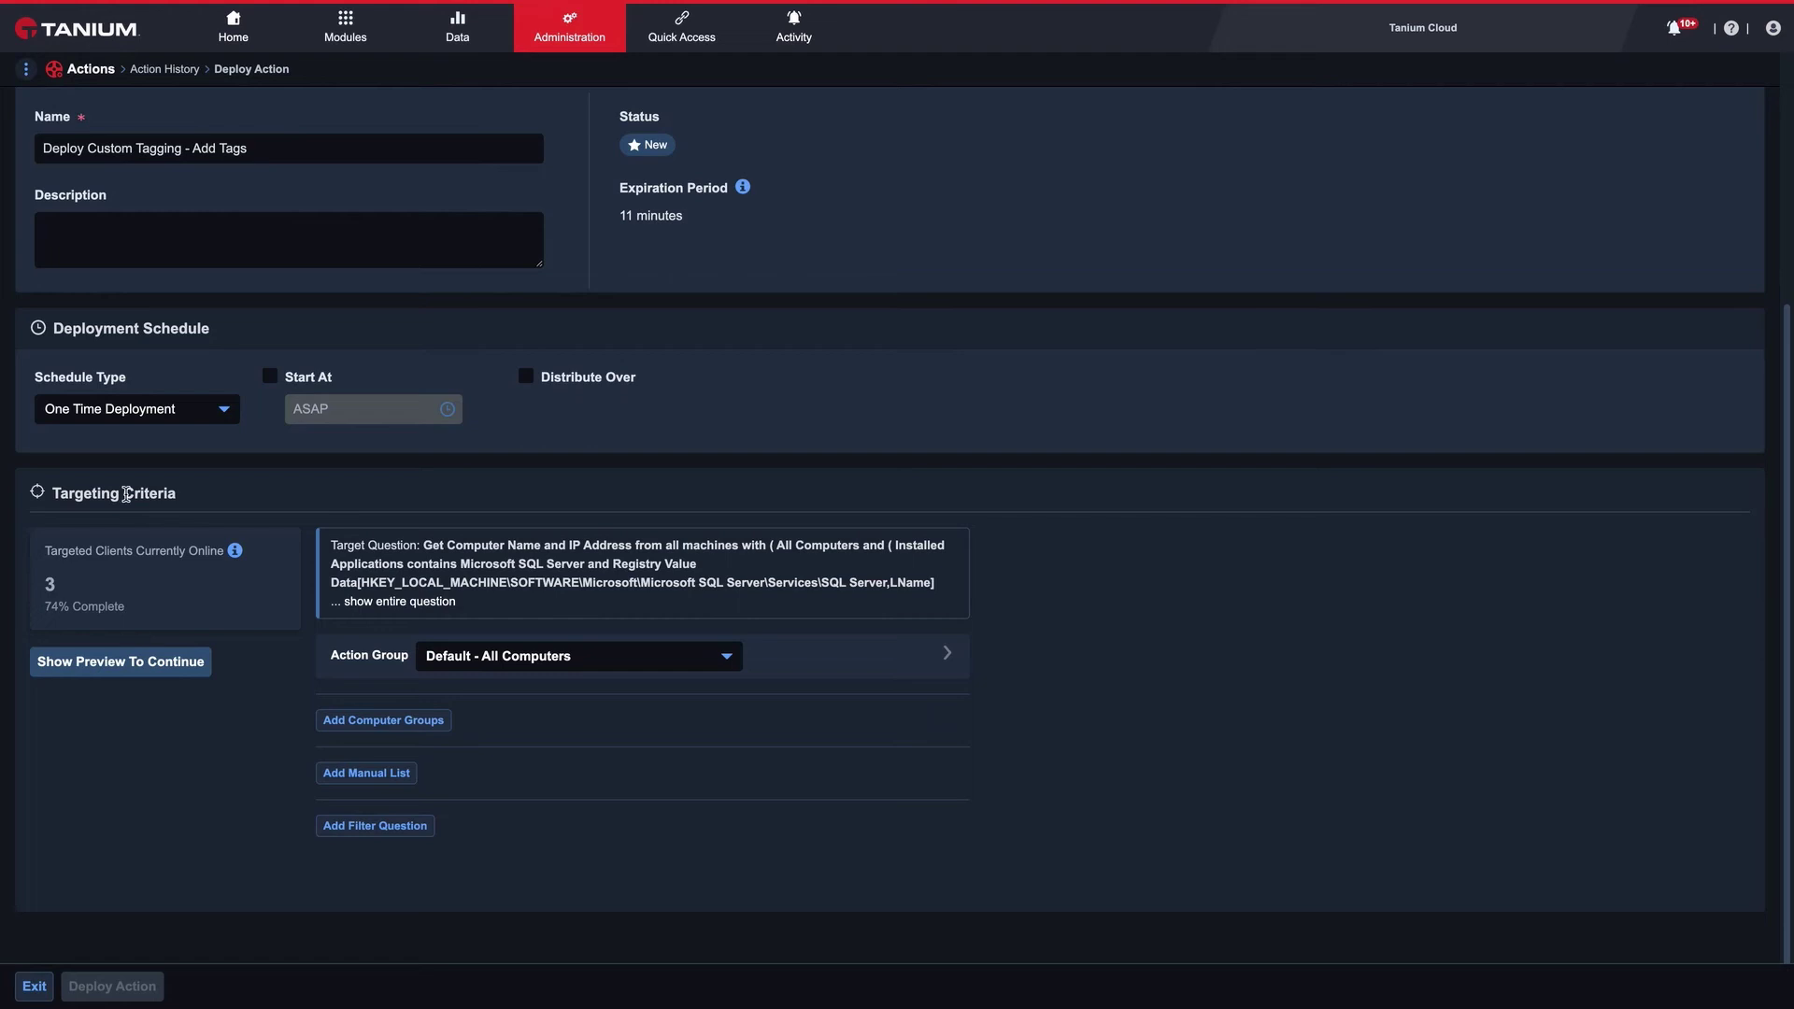
# Step: Show the entire target question and preview the three targeted computers with their IP addresses
pyautogui.click(370, 603)
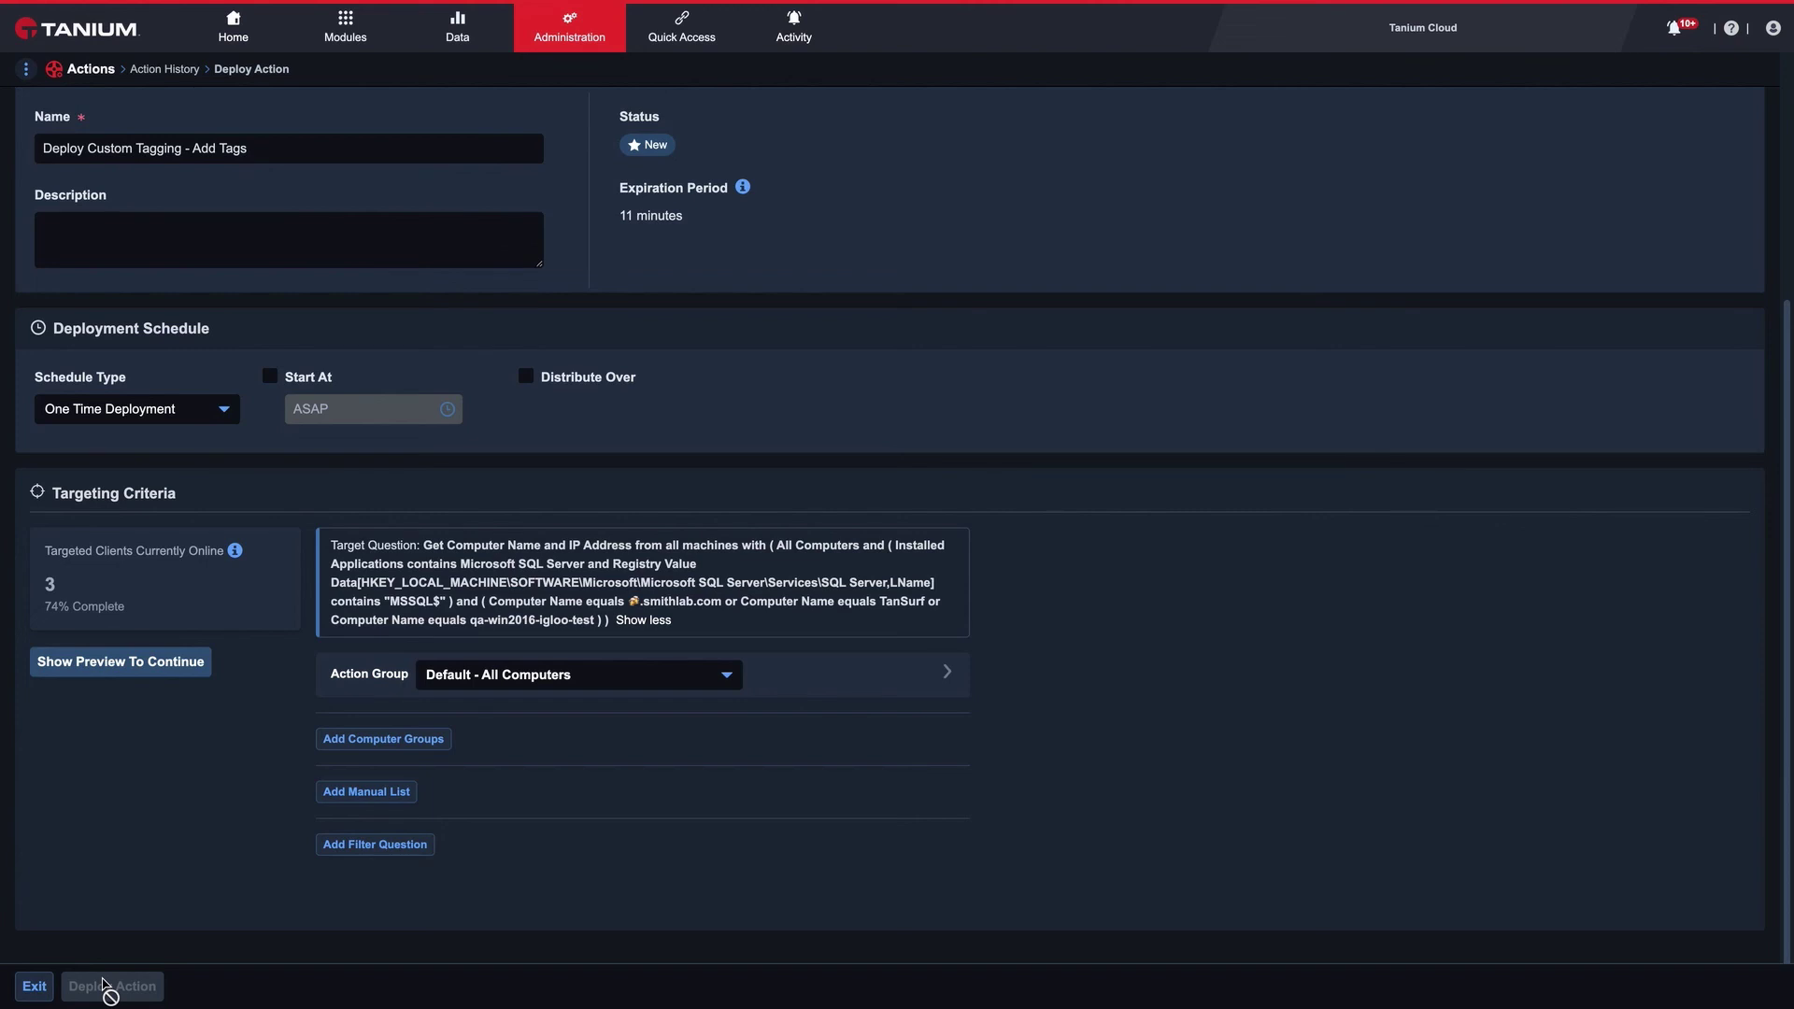
pyautogui.click(109, 662)
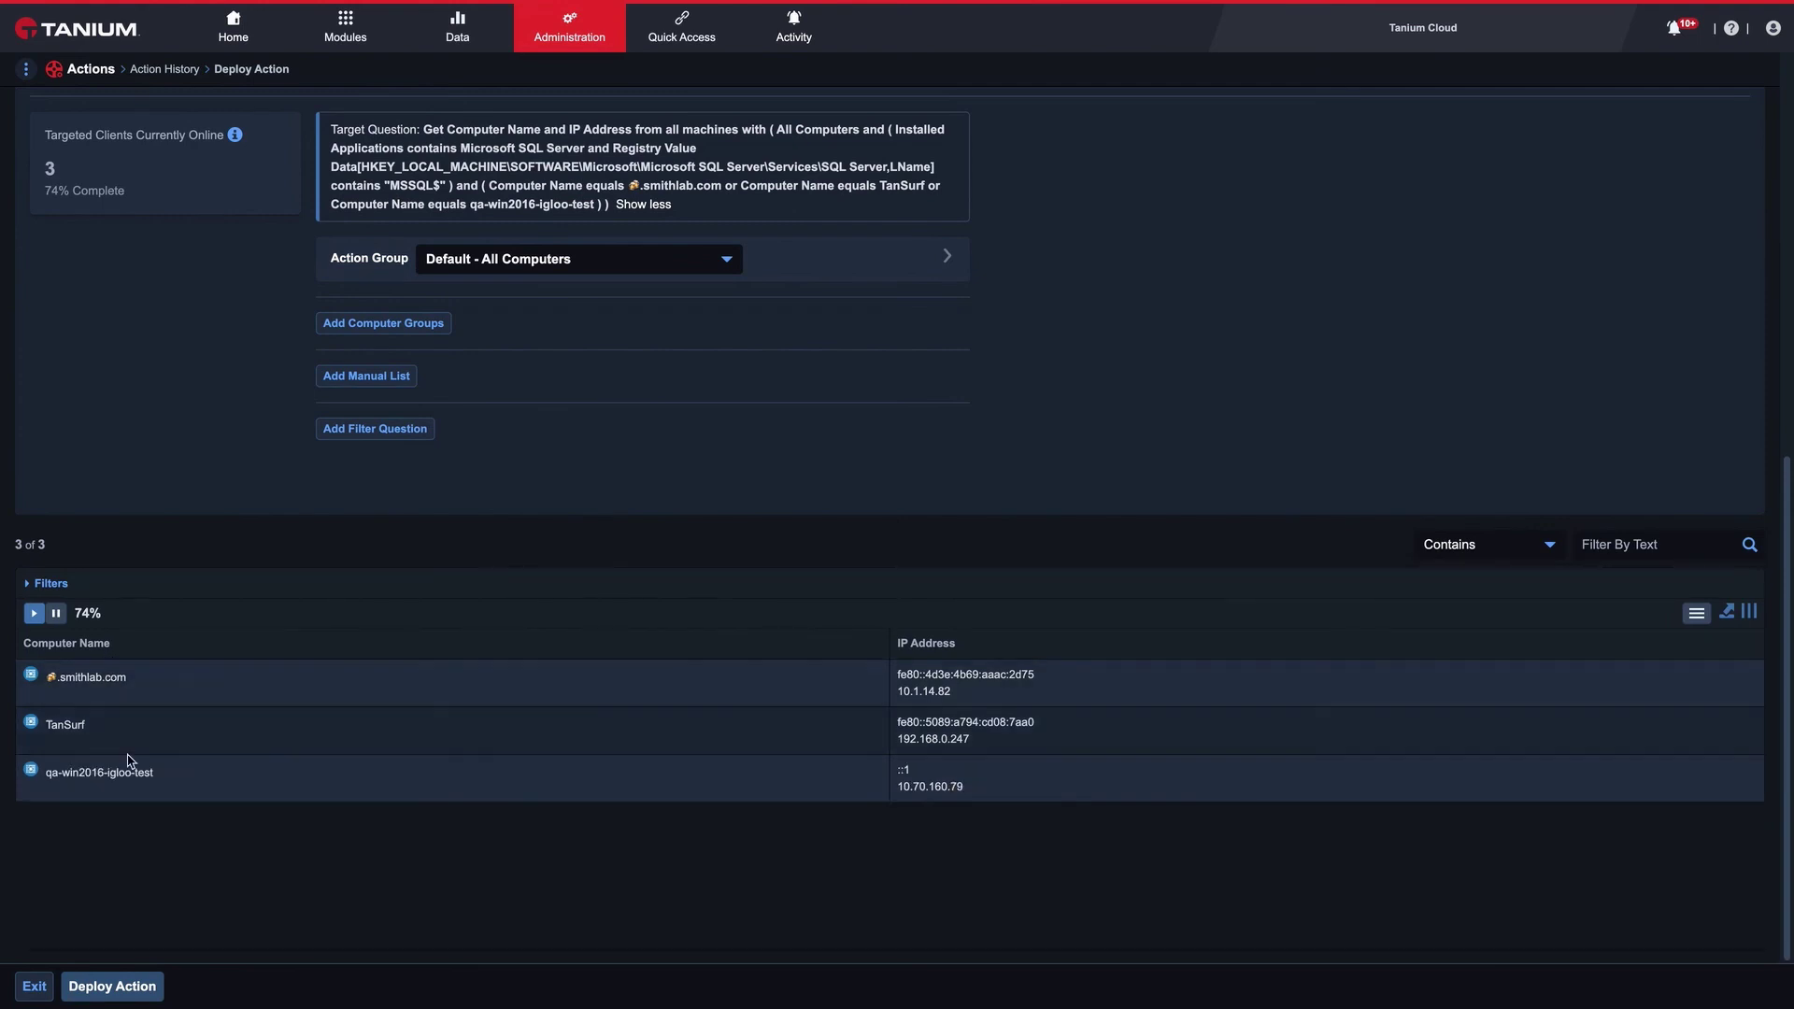
# Step: Deploy the Custom Tagging - Add Tags action, confirming it twice to reach its Action Status page
pyautogui.click(120, 986)
pyautogui.click(633, 294)
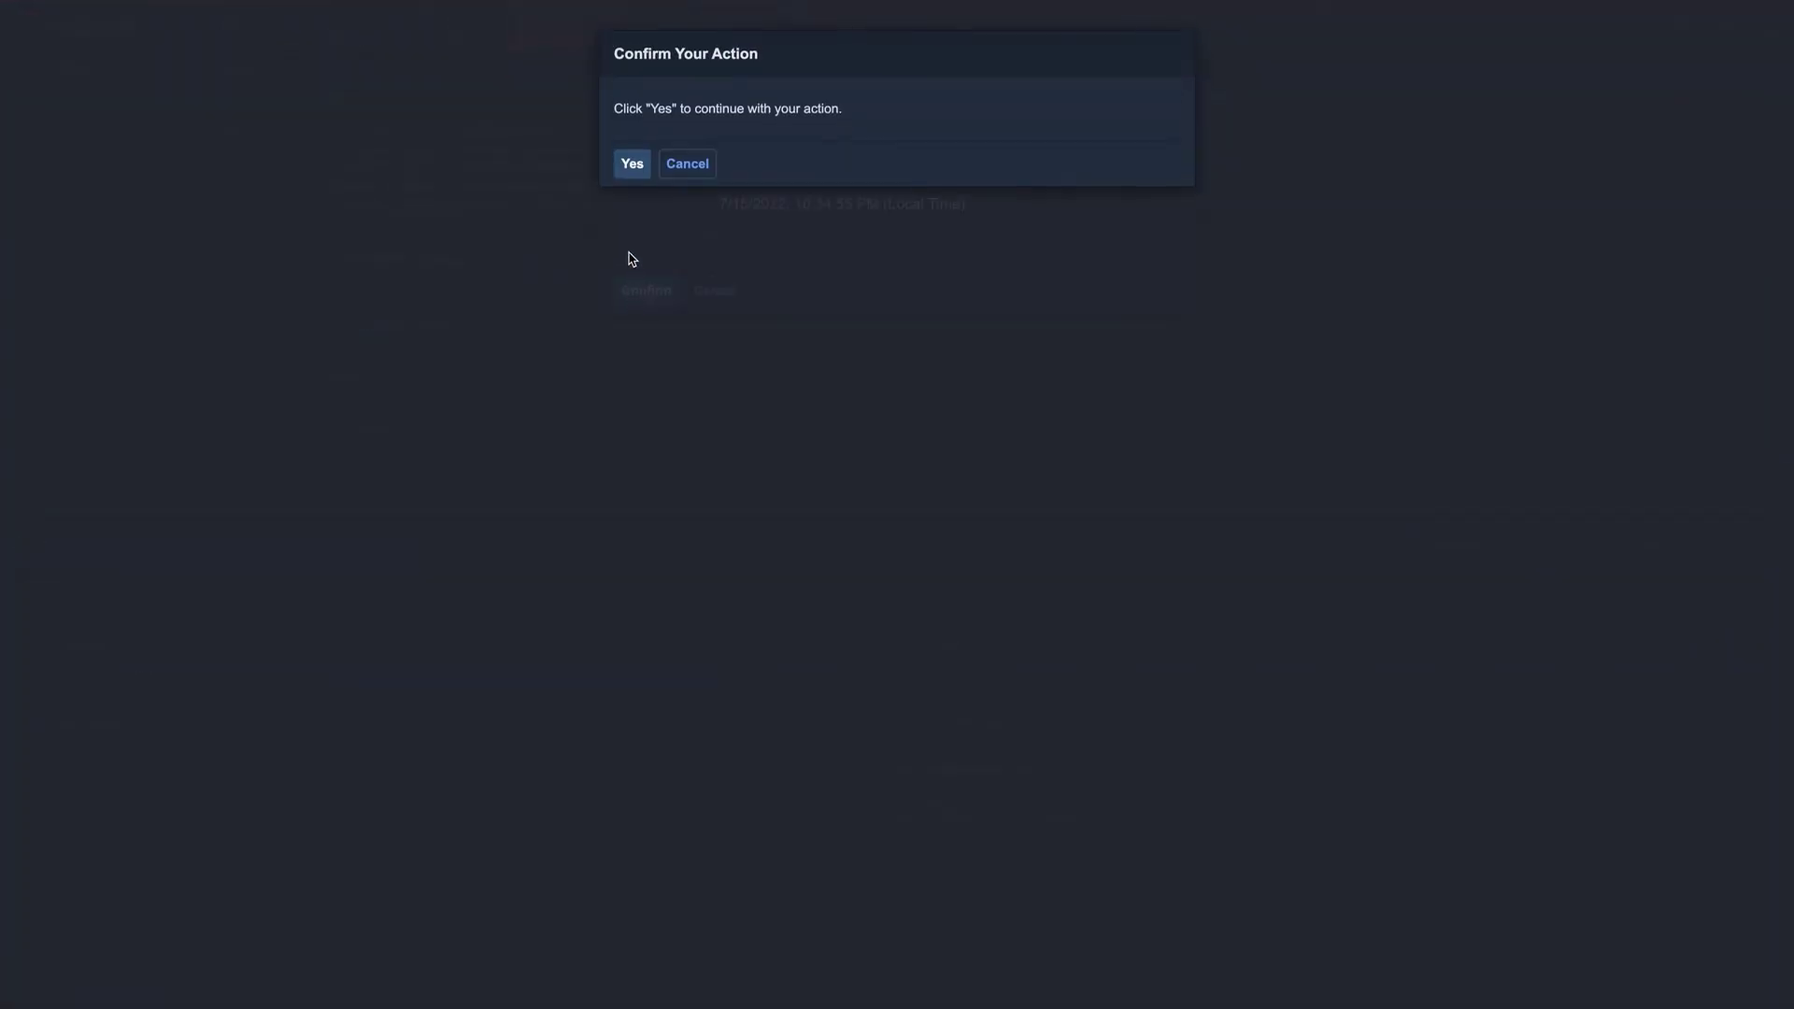
pyautogui.click(632, 167)
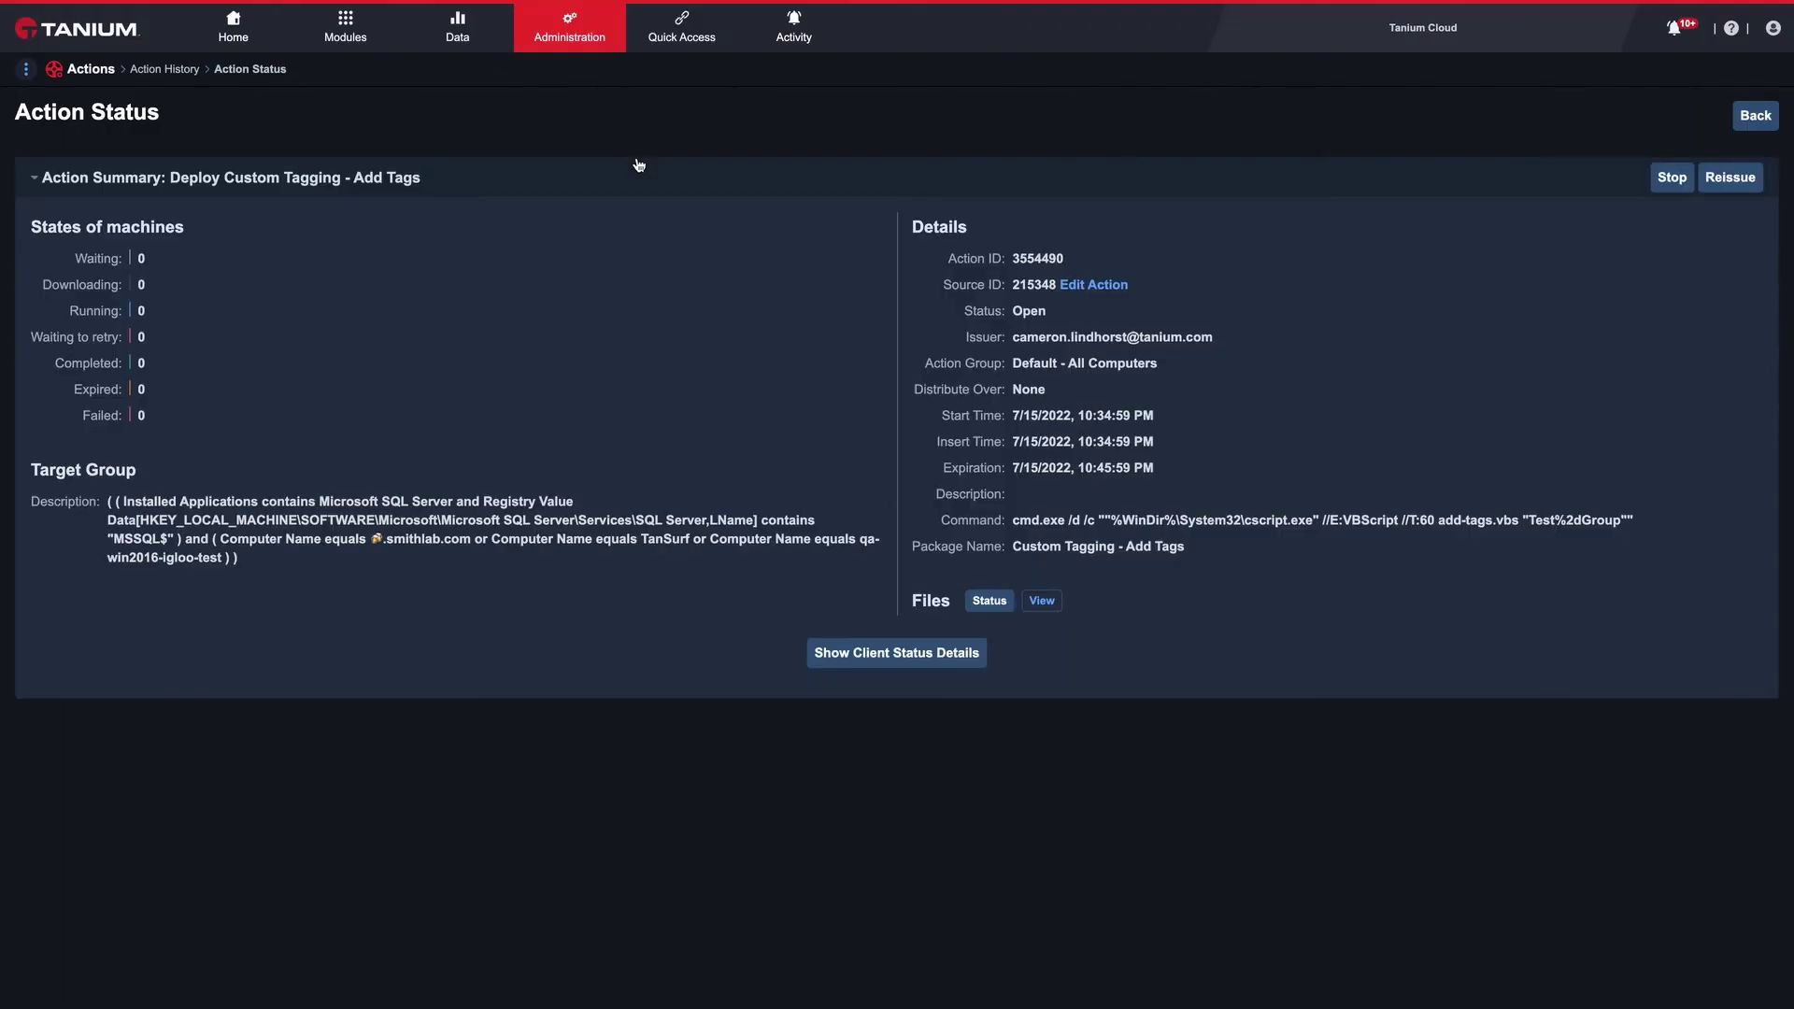